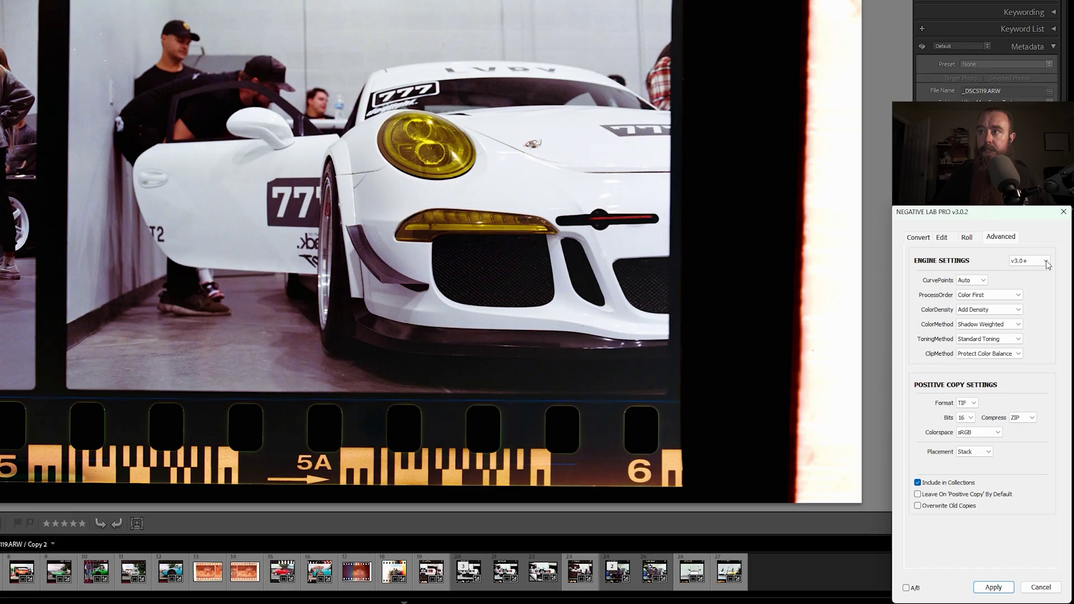
Step: Keep the v3.0+ engine and set Curve Points to Manual after trying Smooth and Precise
{"action": "left_click", "coordinate": [1049, 326]}
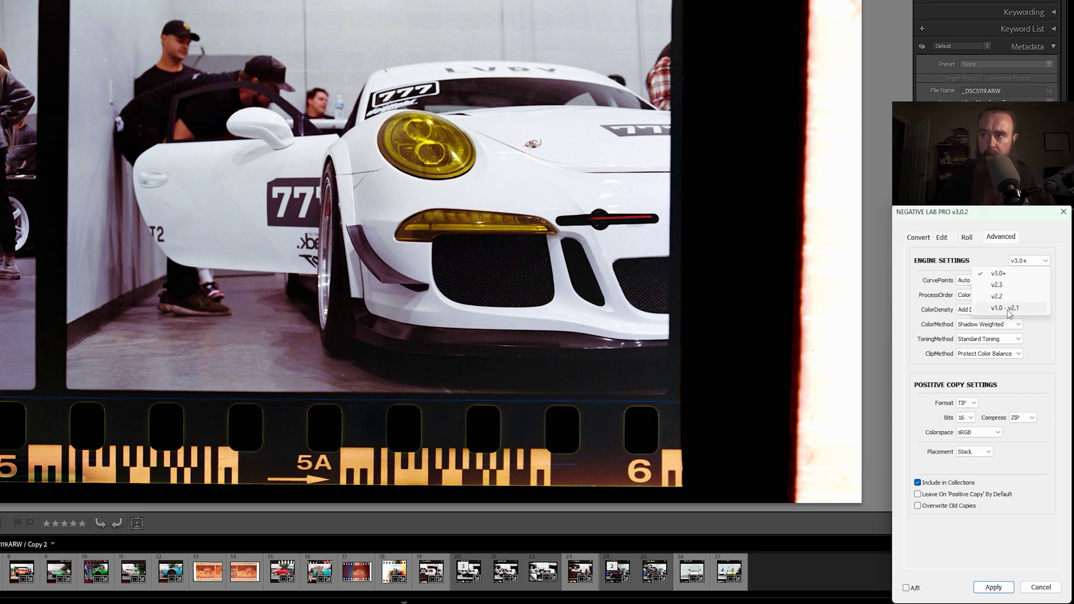
{"action": "left_click", "coordinate": [1006, 279]}
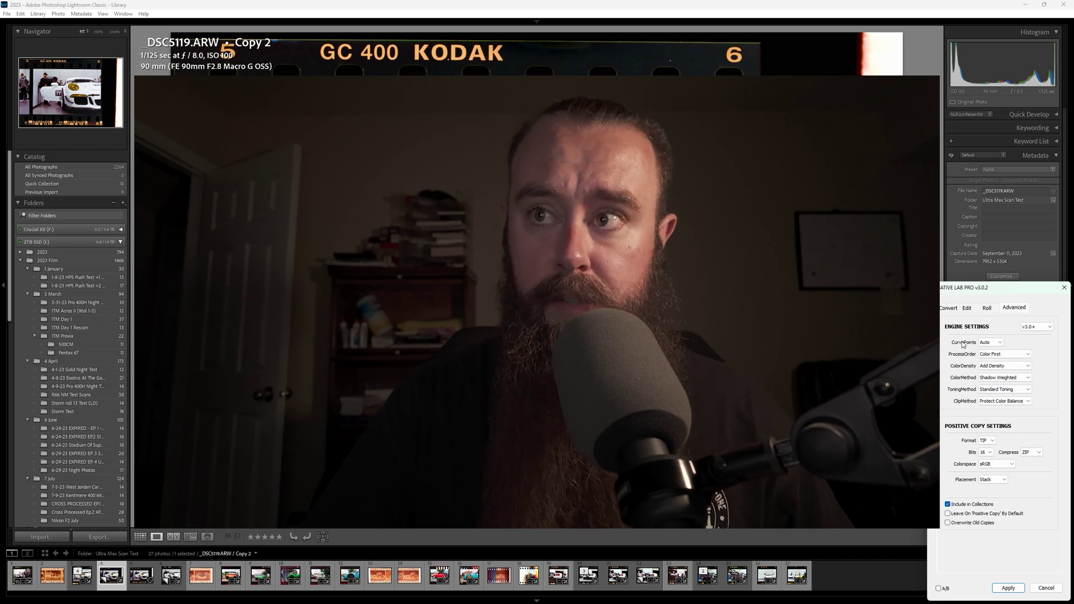
{"action": "left_click", "coordinate": [998, 342]}
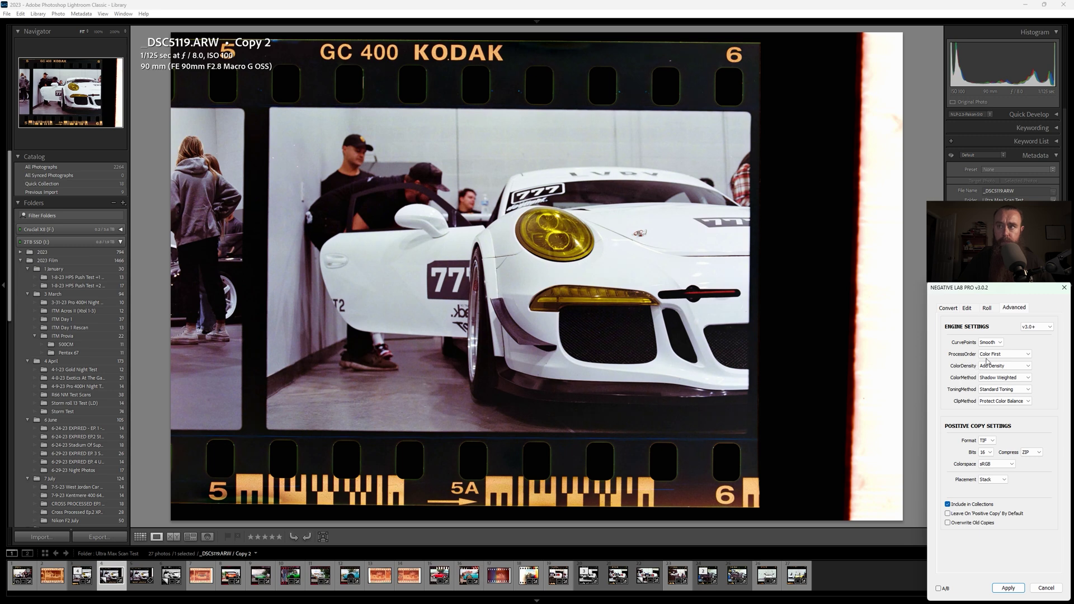
{"action": "left_click", "coordinate": [962, 305]}
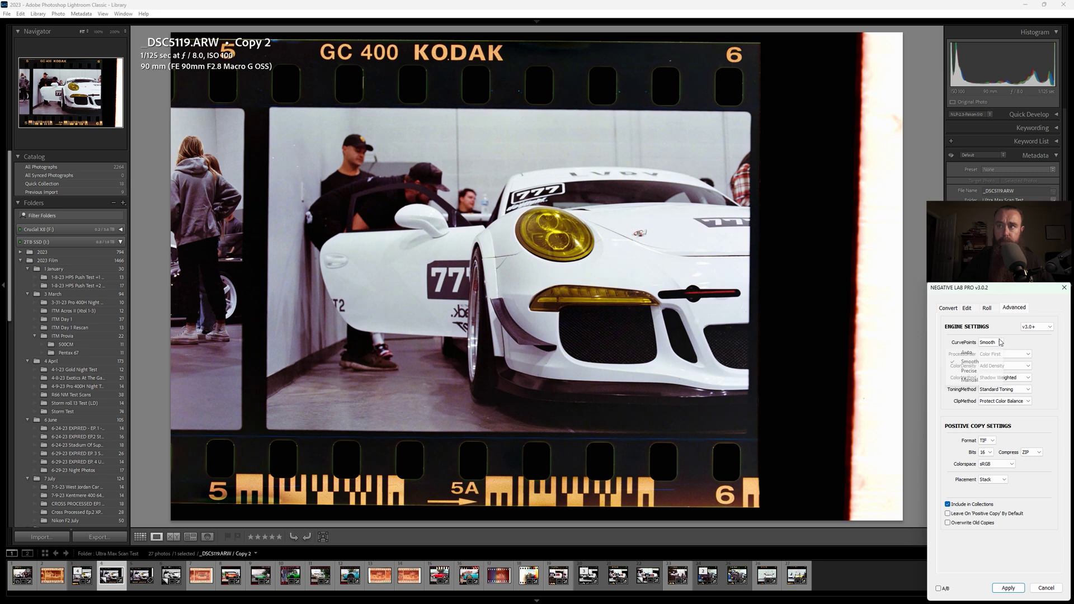
{"action": "left_click", "coordinate": [981, 372]}
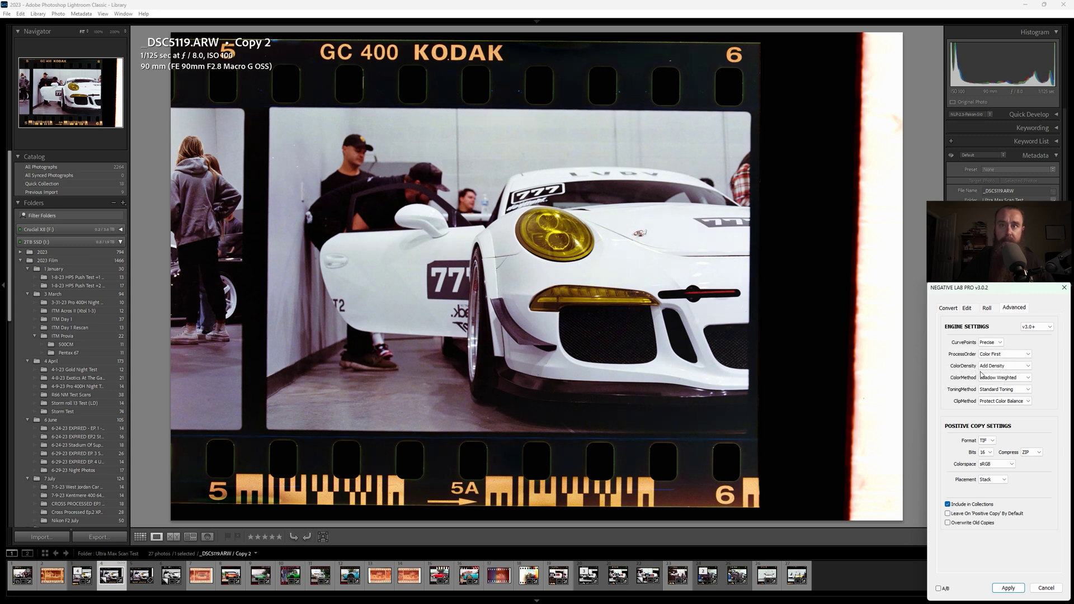
{"action": "left_click", "coordinate": [995, 343]}
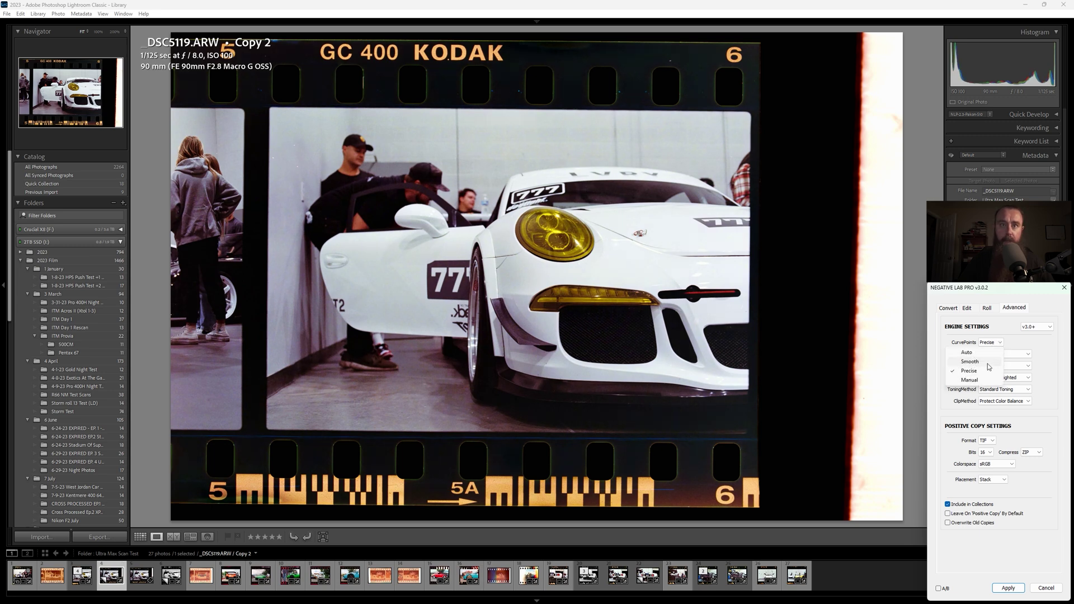
{"action": "left_click", "coordinate": [988, 367]}
{"action": "left_click", "coordinate": [1001, 342]}
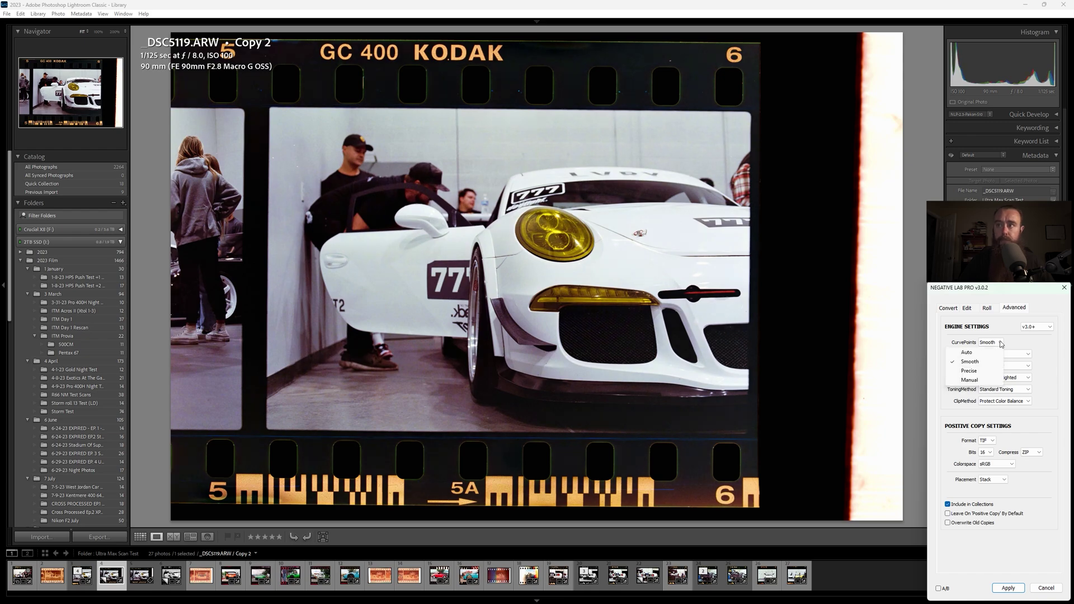
{"action": "left_click", "coordinate": [978, 380]}
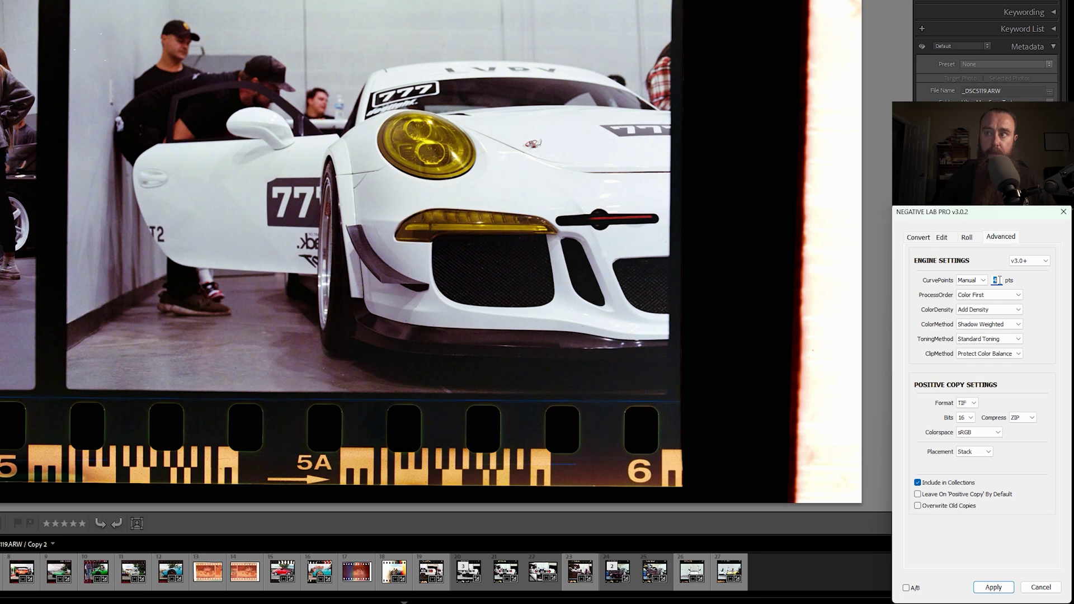
Step: Set the Manual curve point count to 8 after briefly checking the Edit tab
{"action": "key", "text": "Down"}
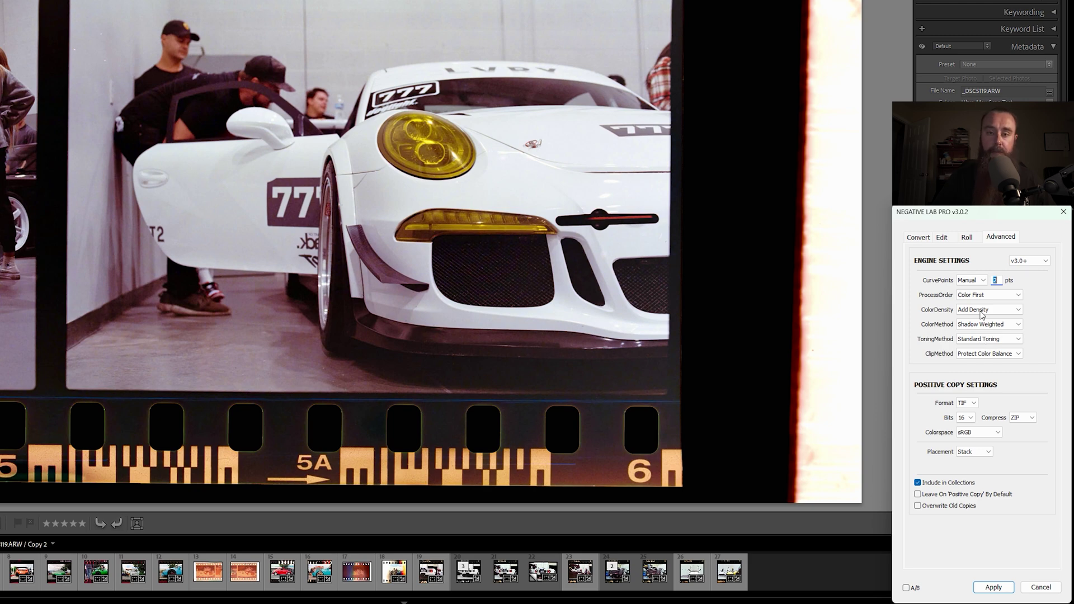
{"action": "left_click", "coordinate": [945, 238]}
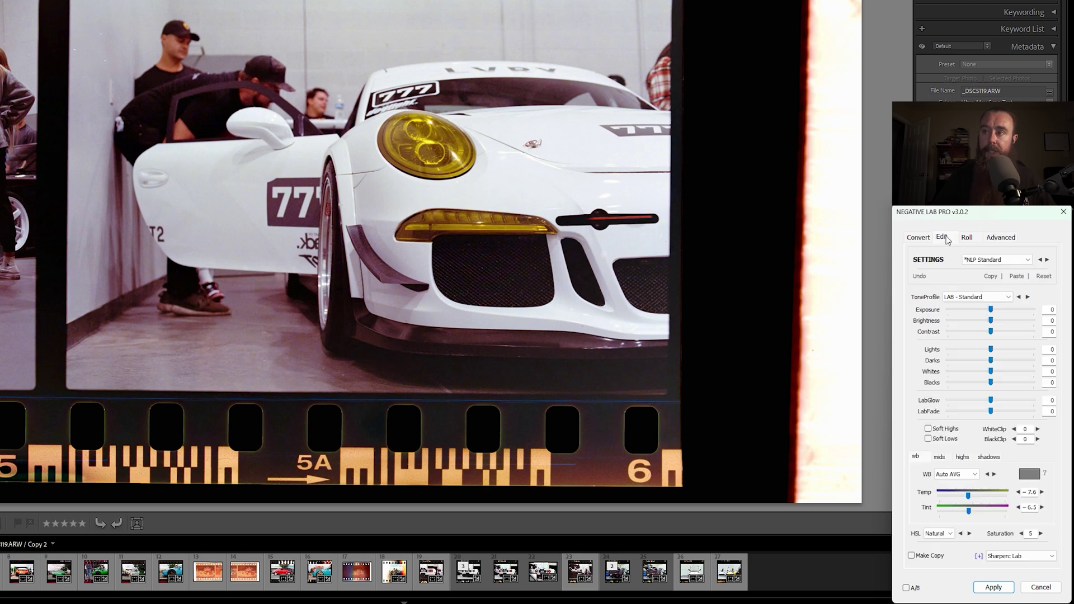
{"action": "left_click", "coordinate": [999, 237]}
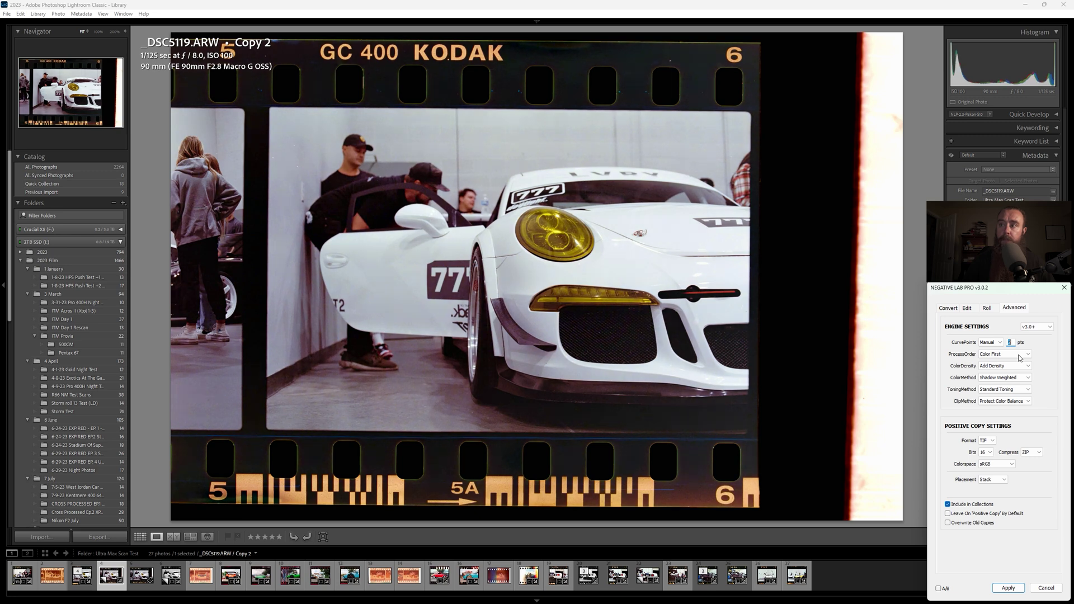
{"action": "key", "text": "Up"}
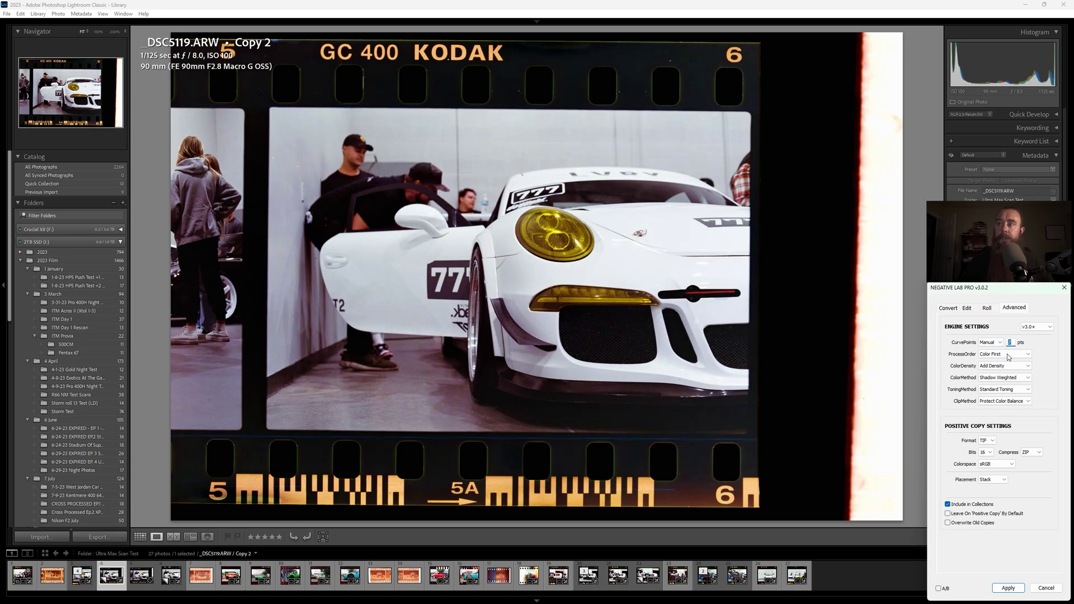
{"action": "left_click", "coordinate": [1008, 356]}
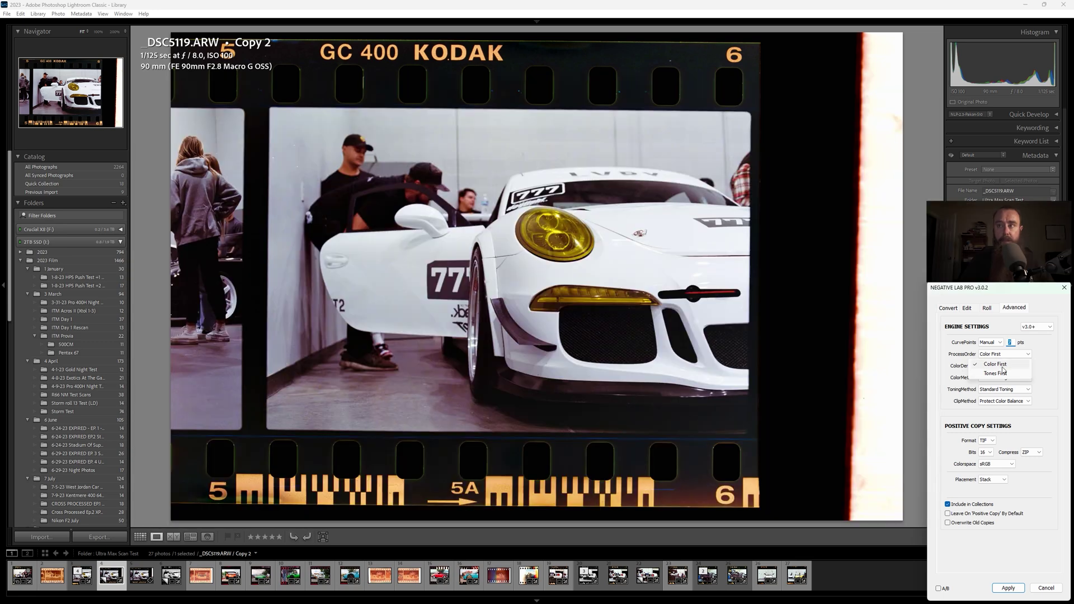
Step: Switch Process Order between Tones First and Color First, leaving it on Color First
{"action": "left_click", "coordinate": [1003, 372]}
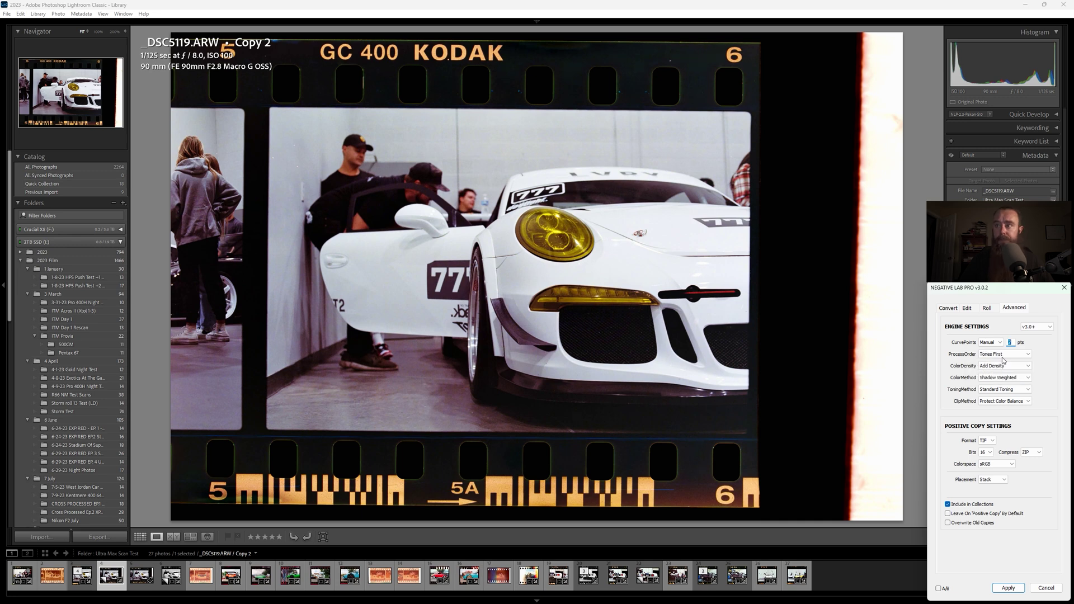
{"action": "left_click", "coordinate": [1002, 358]}
{"action": "left_click", "coordinate": [1003, 365]}
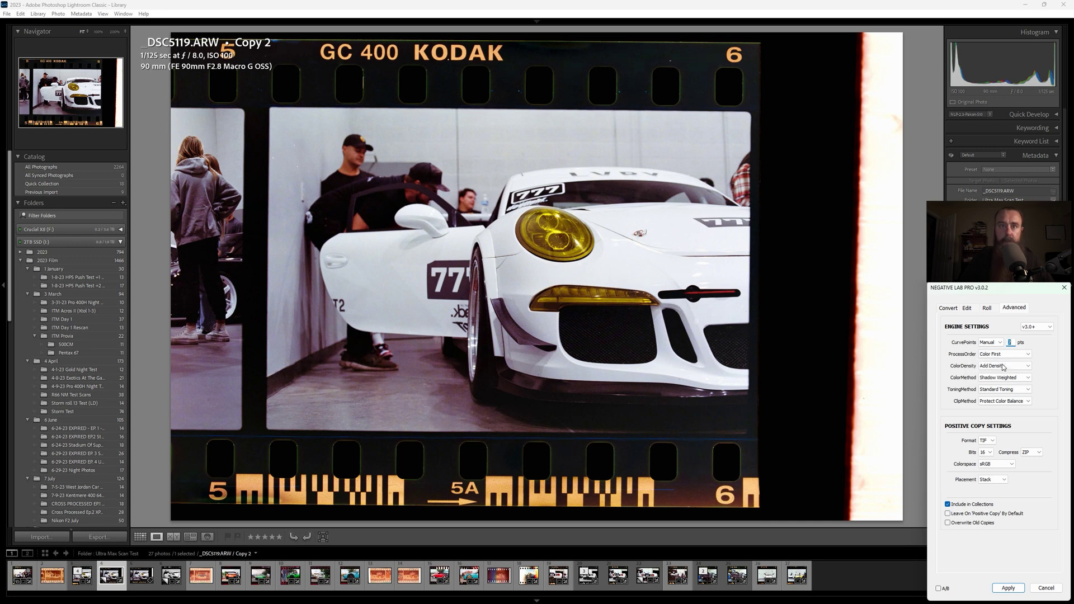
{"action": "left_click", "coordinate": [1004, 356]}
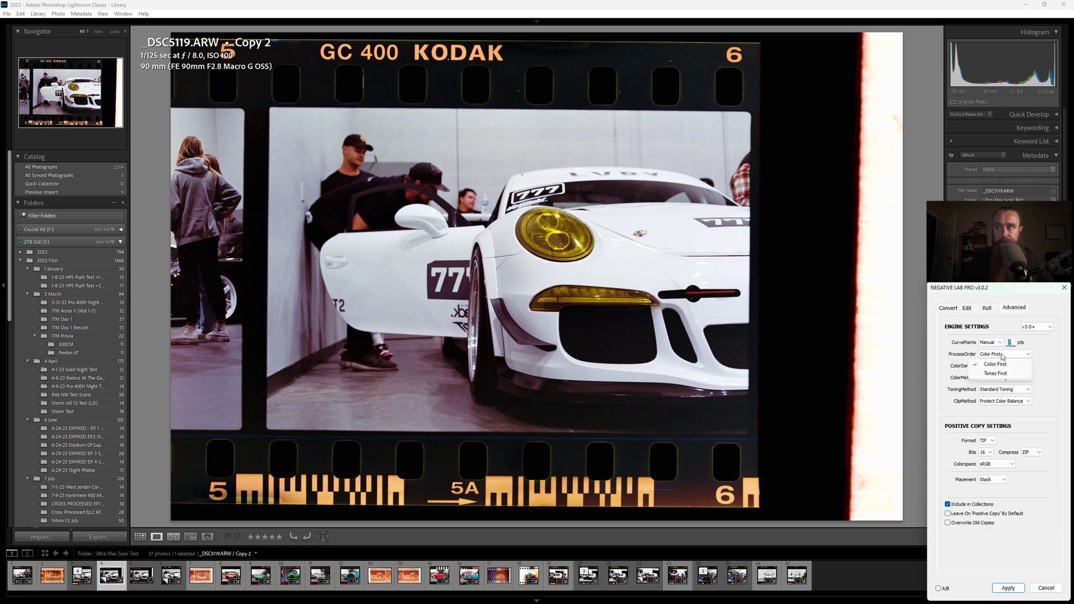
{"action": "left_click", "coordinate": [1000, 373]}
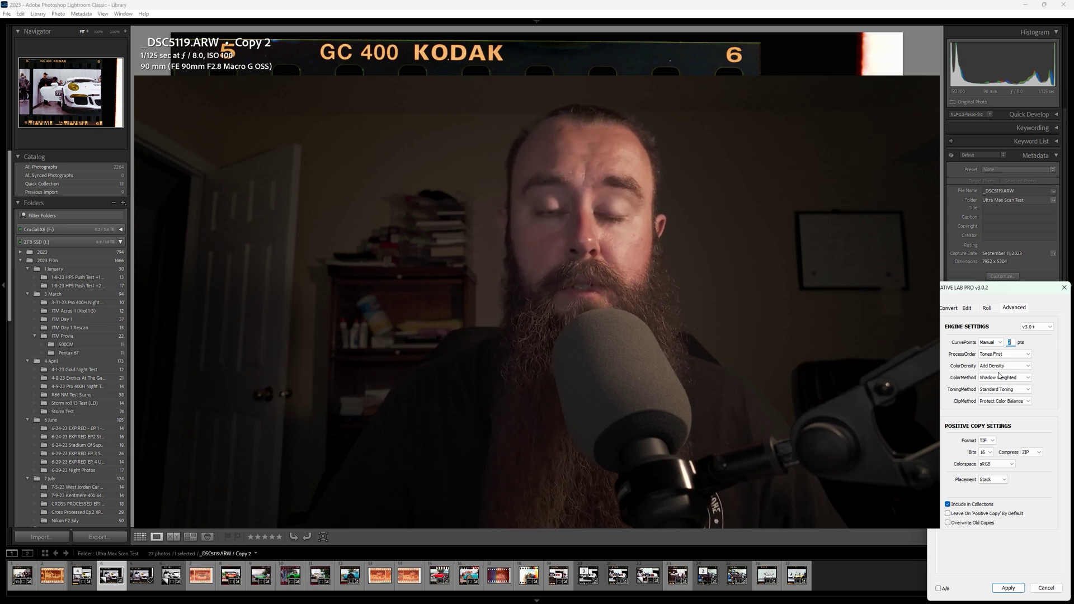
{"action": "scroll", "coordinate": [999, 369], "scroll_direction": "up", "scroll_amount": 1}
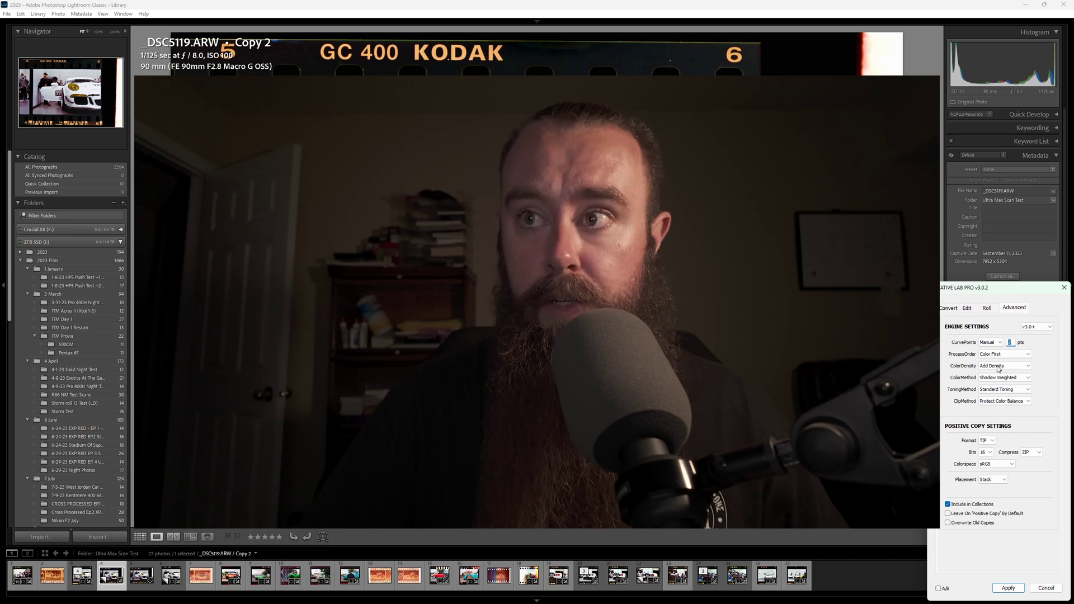
{"action": "left_click", "coordinate": [998, 367]}
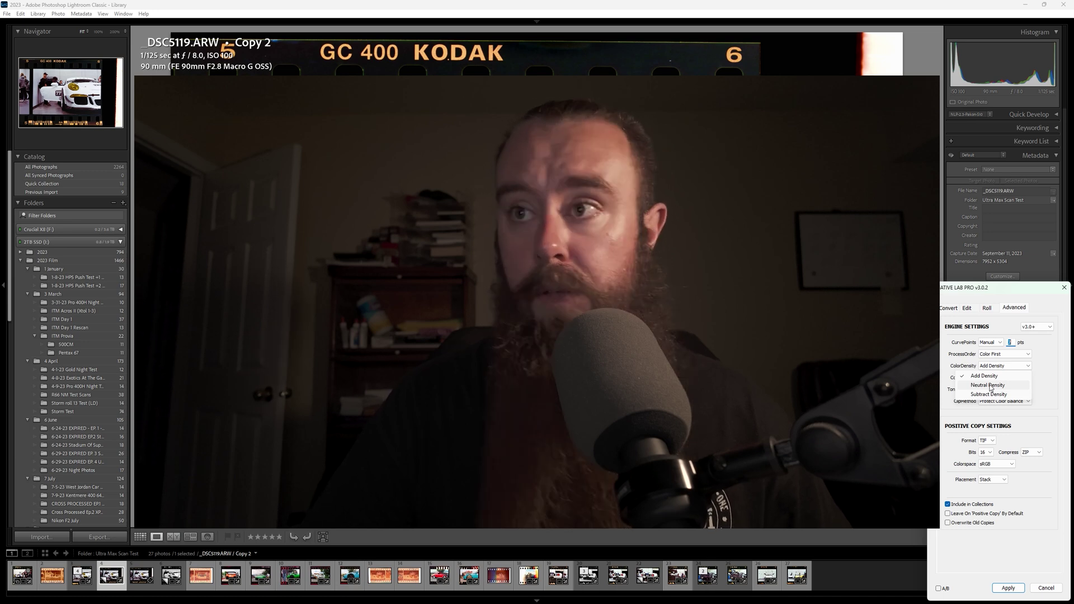
Step: Compare the Porsche scan's Neutral Density preview against Add Density
{"action": "left_click", "coordinate": [951, 369]}
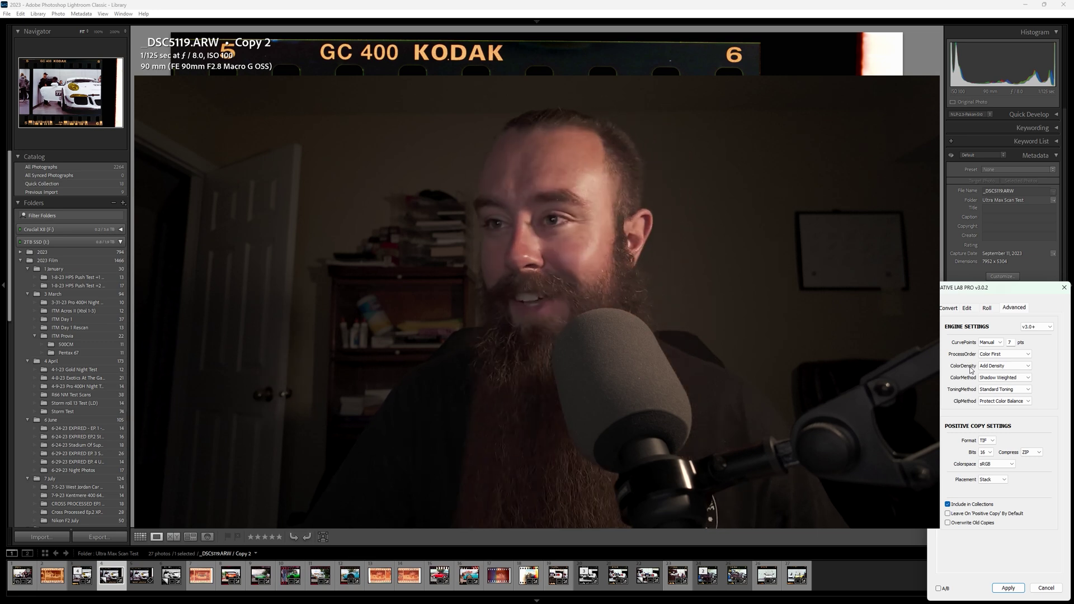
{"action": "left_click", "coordinate": [1016, 366]}
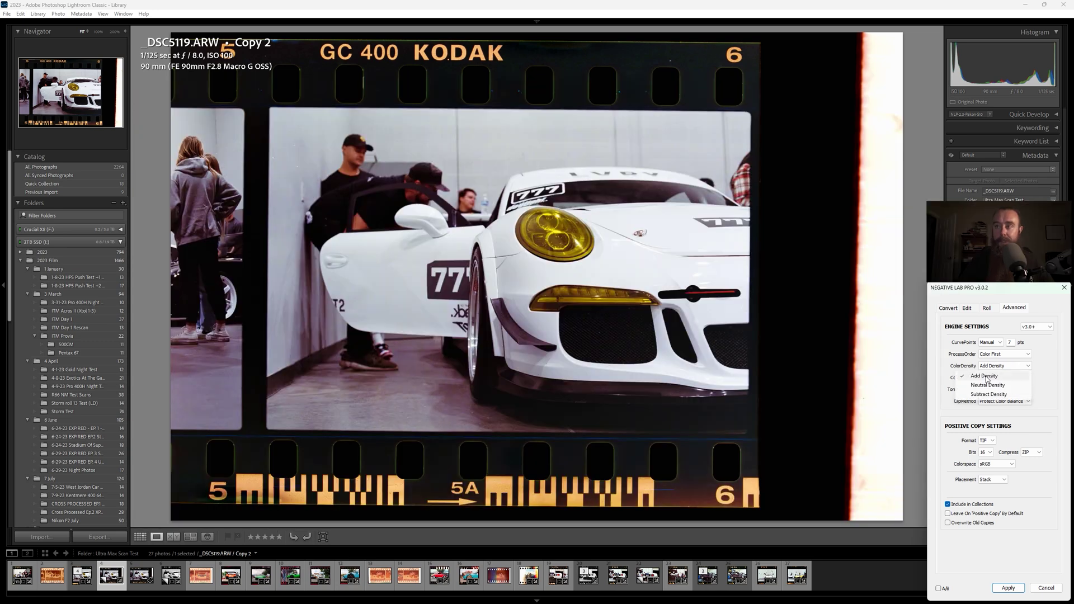
{"action": "left_click", "coordinate": [993, 375]}
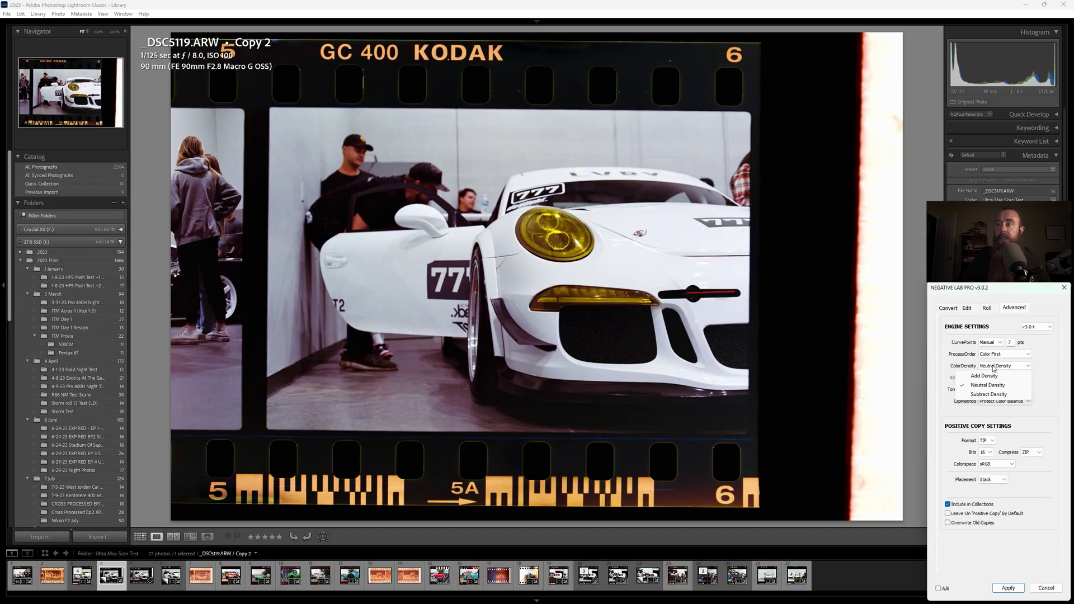
{"action": "left_click", "coordinate": [990, 378]}
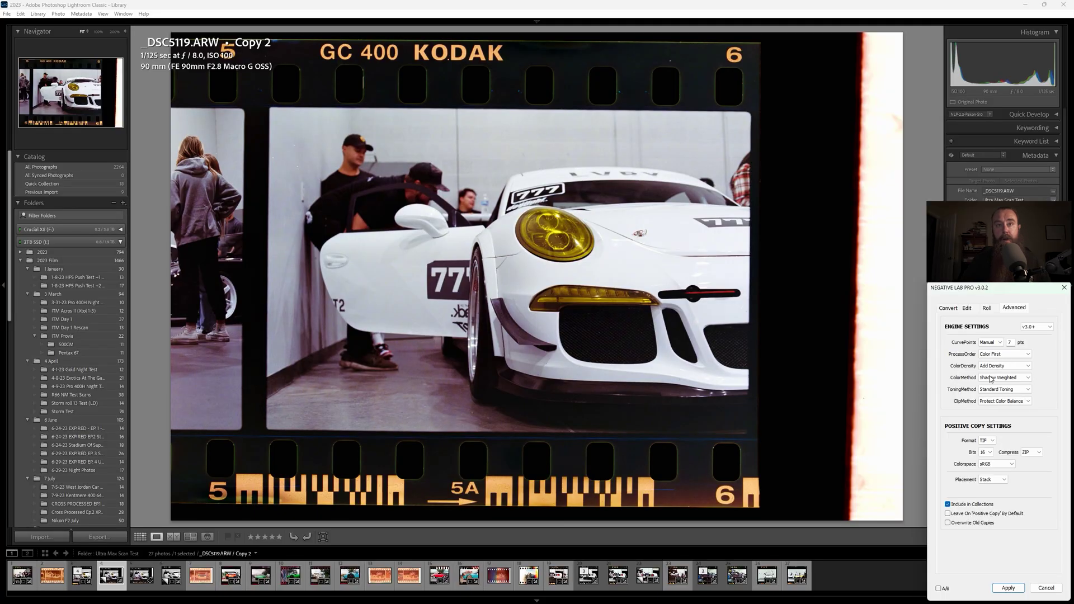
{"action": "left_click", "coordinate": [990, 379]}
{"action": "left_click", "coordinate": [994, 367]}
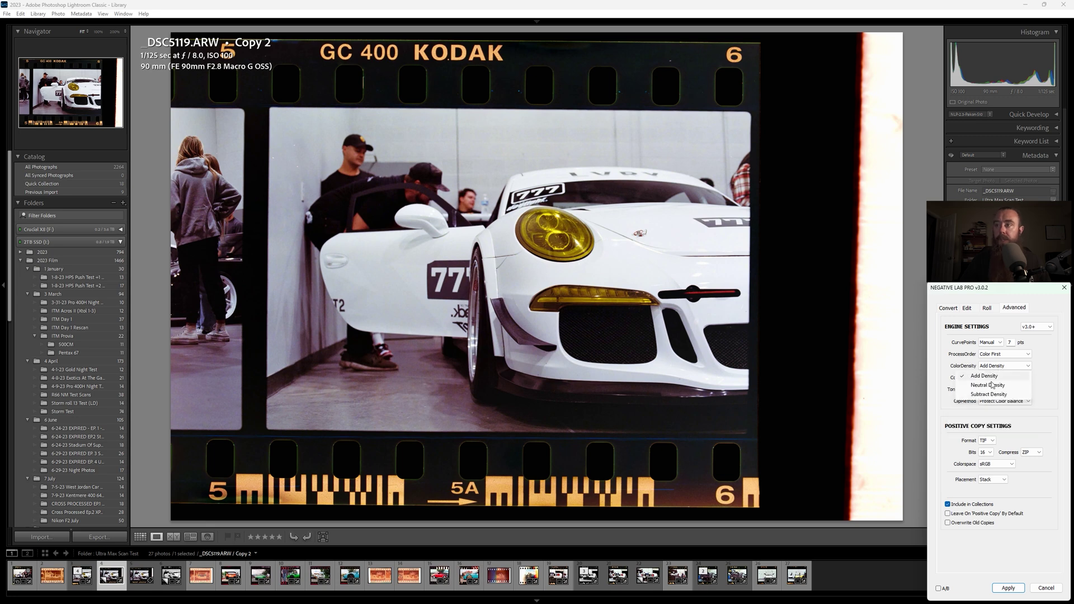
{"action": "left_click", "coordinate": [991, 386]}
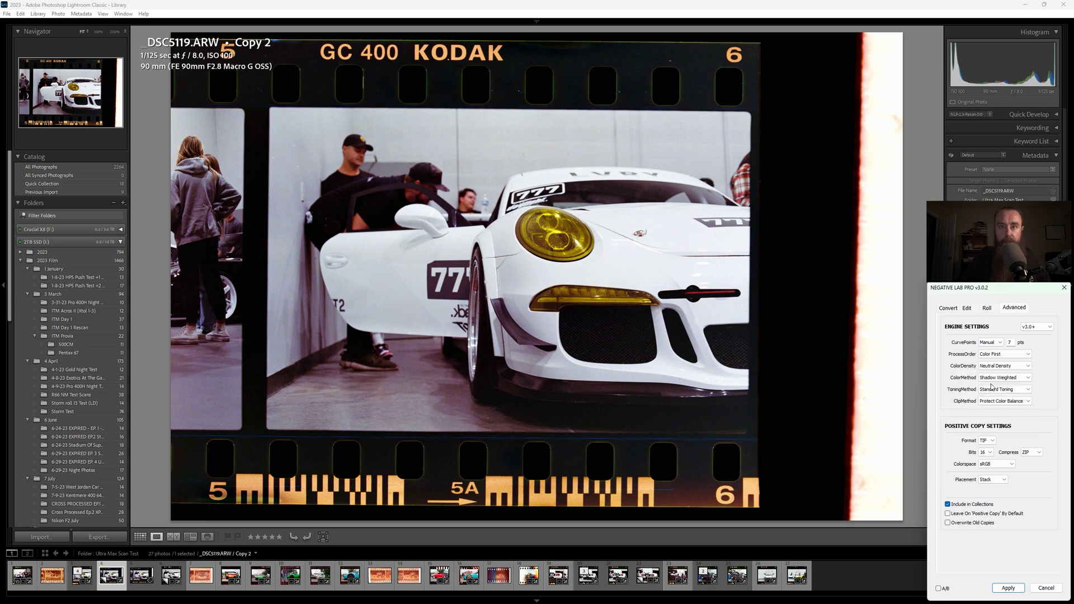
Step: Try Subtract and Neutral Density, then settle Color Density back on Add Density
{"action": "left_click", "coordinate": [996, 367]}
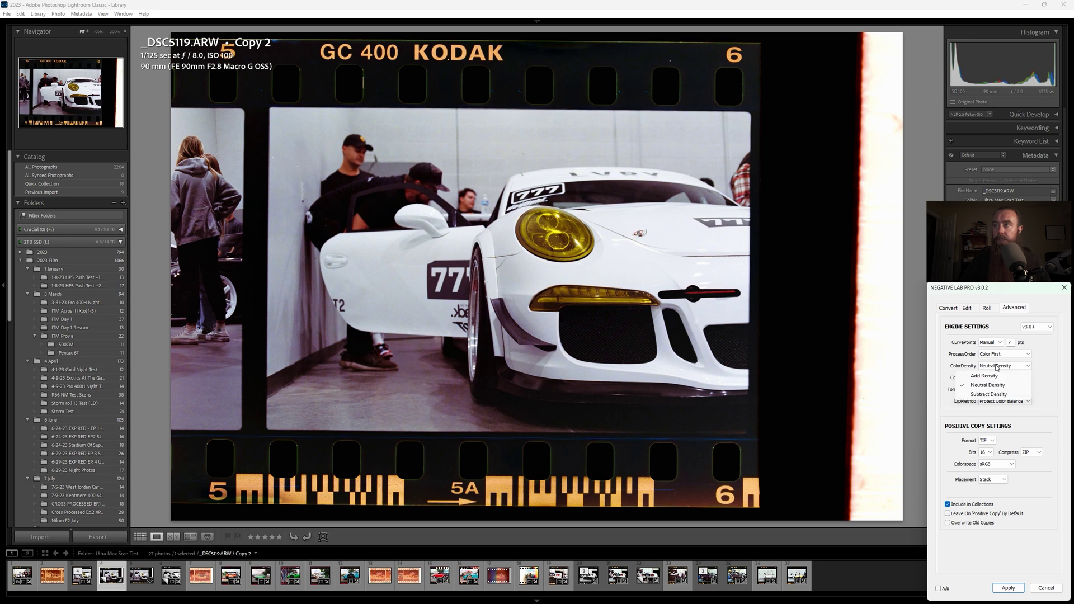
{"action": "left_click", "coordinate": [988, 395]}
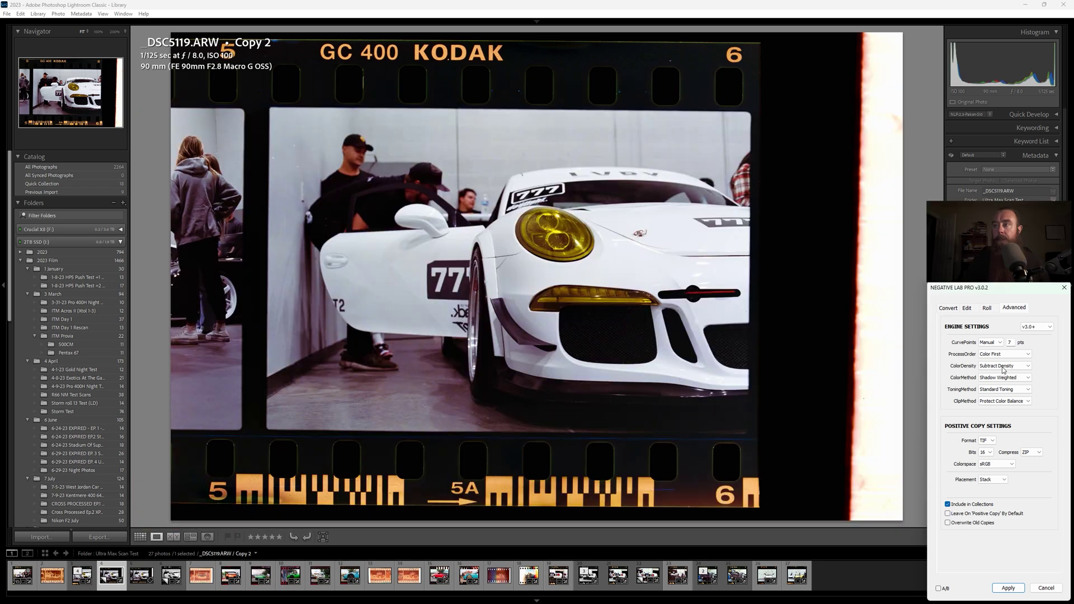
{"action": "left_click", "coordinate": [999, 366]}
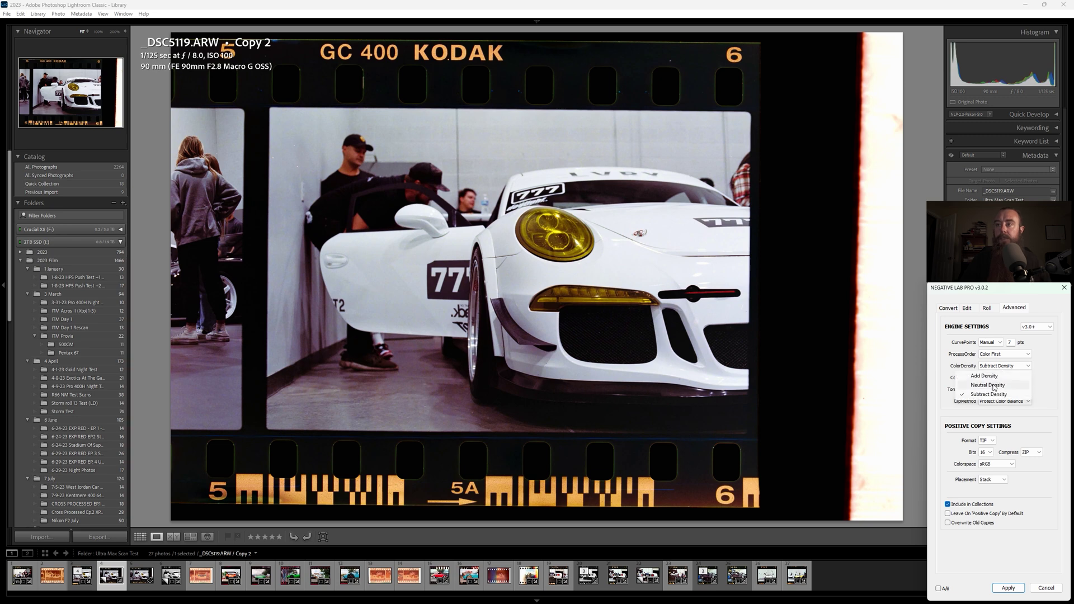
{"action": "left_click", "coordinate": [993, 386]}
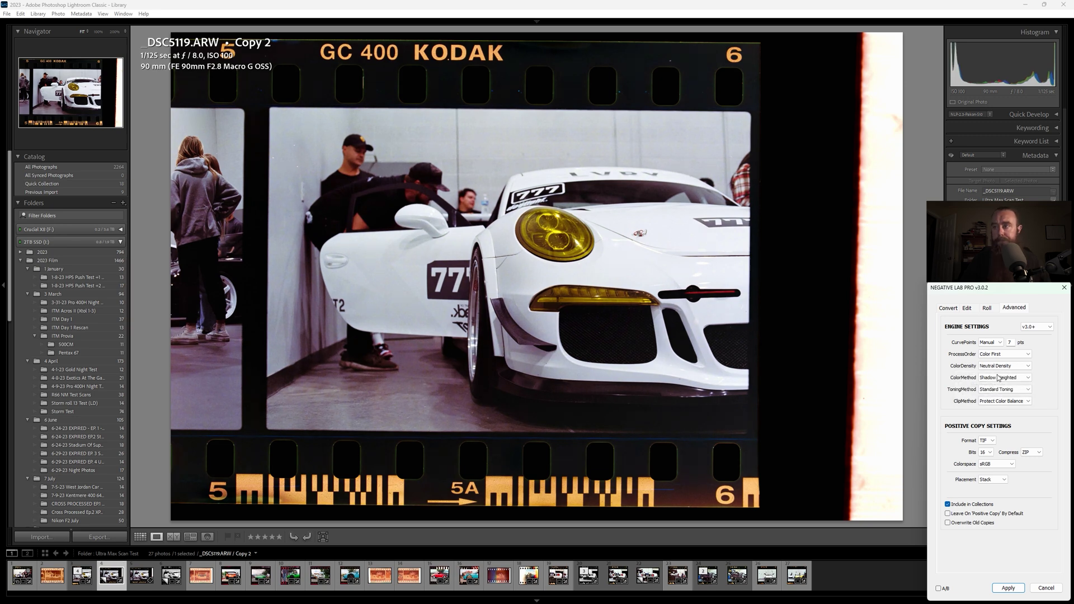
{"action": "left_click", "coordinate": [998, 366]}
{"action": "left_click", "coordinate": [993, 377]}
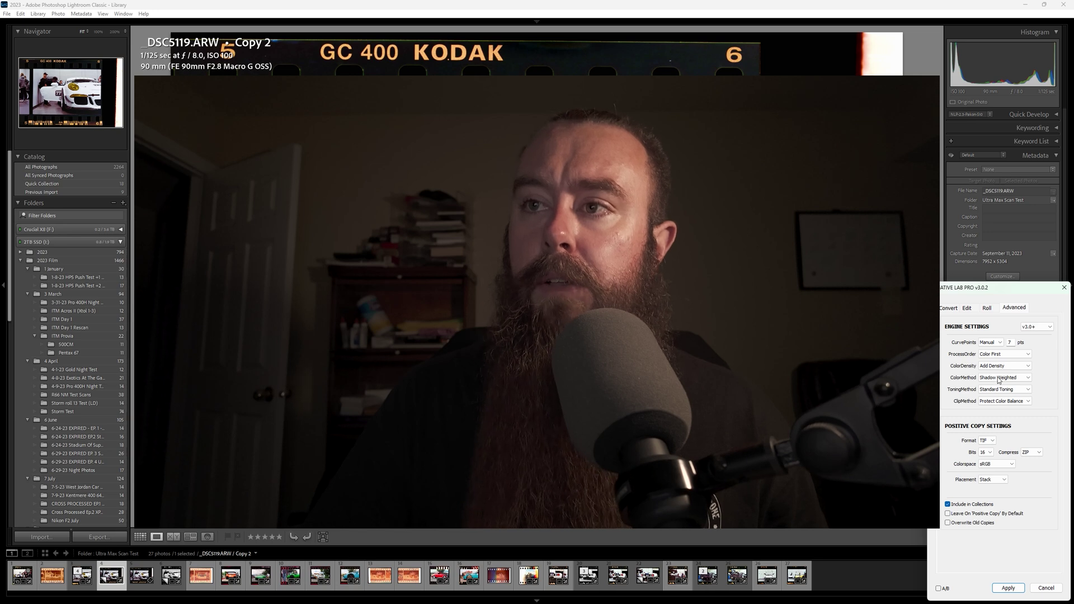
Step: Try Linear Fixed and Linear Dynamic colour methods, then choose Midtone Weighted
{"action": "left_click", "coordinate": [999, 378]}
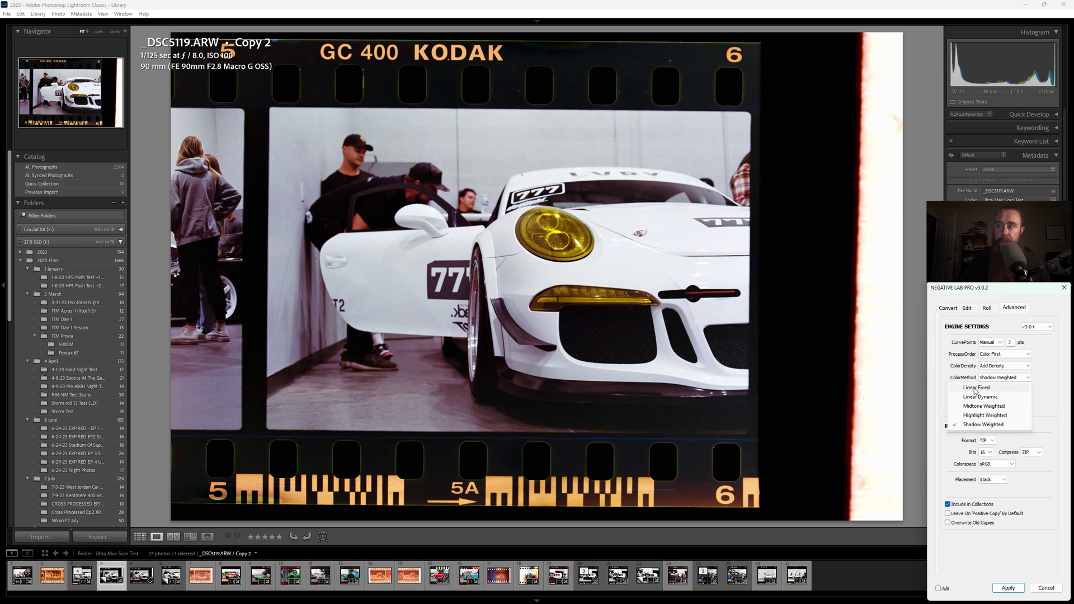
{"action": "left_click", "coordinate": [975, 389]}
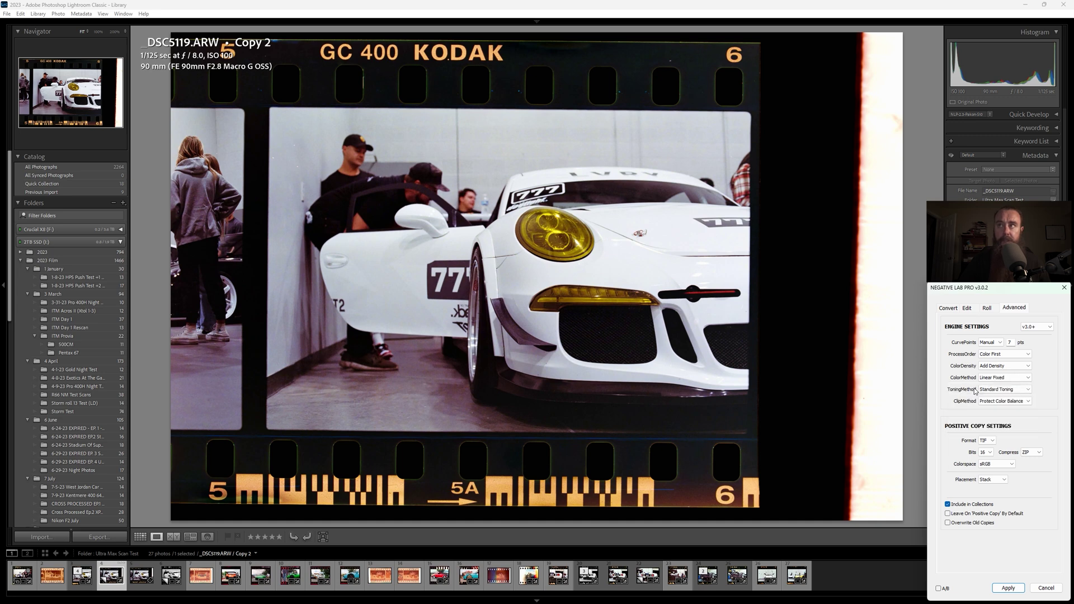
{"action": "left_click", "coordinate": [993, 378]}
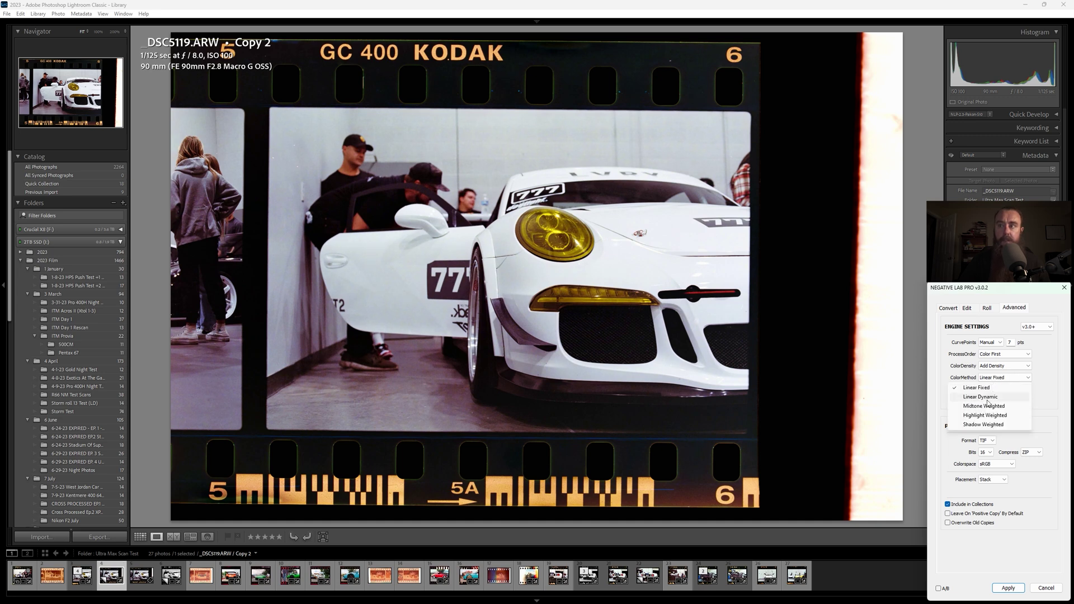
{"action": "left_click", "coordinate": [987, 397]}
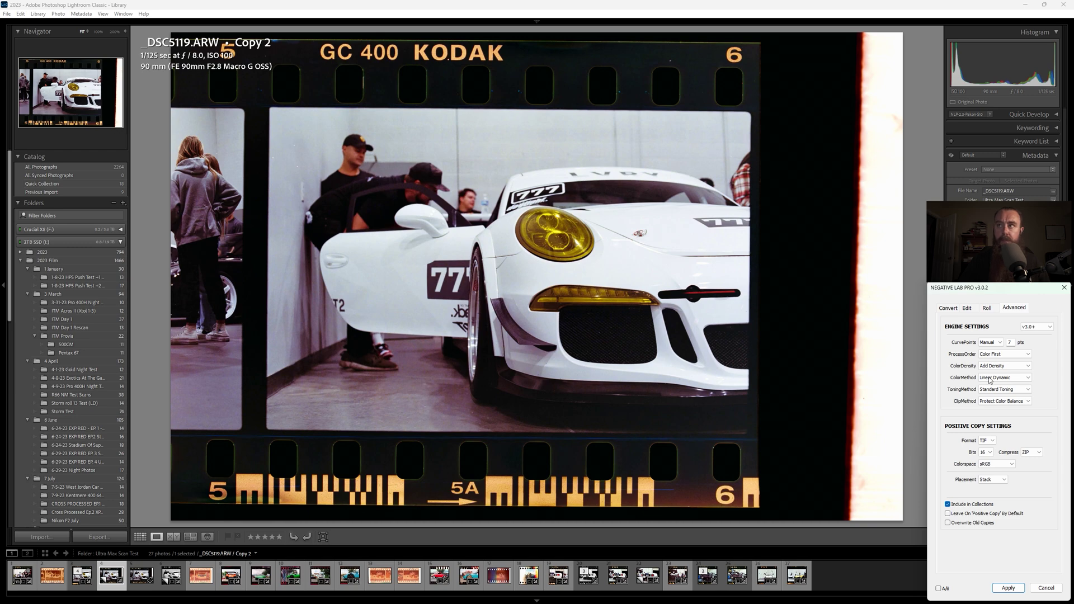
{"action": "left_click", "coordinate": [993, 377]}
{"action": "left_click", "coordinate": [987, 408]}
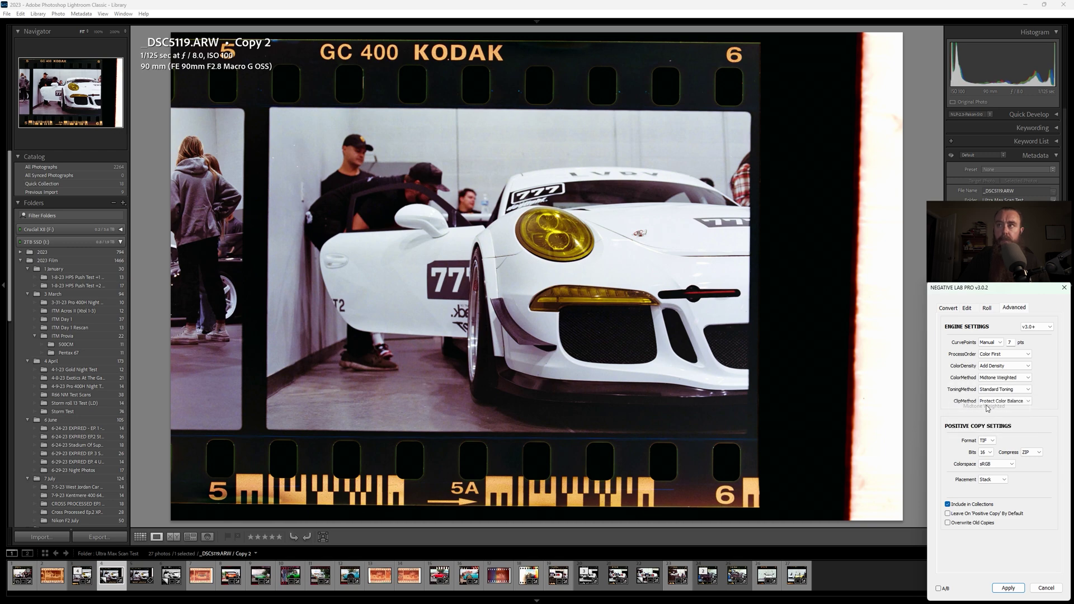
{"action": "left_click", "coordinate": [993, 378]}
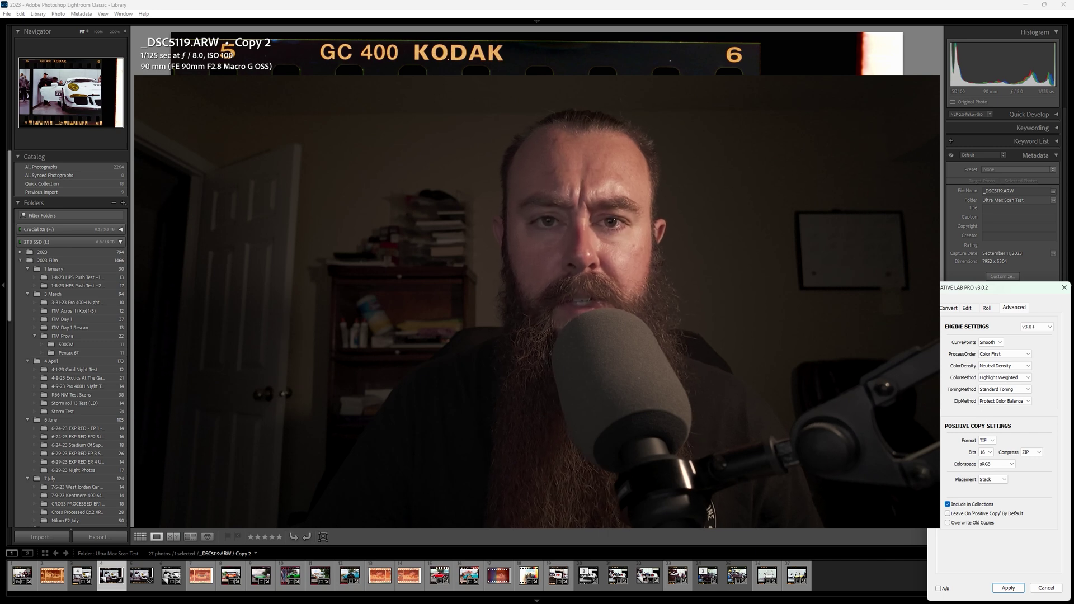
{"action": "left_click", "coordinate": [1001, 378]}
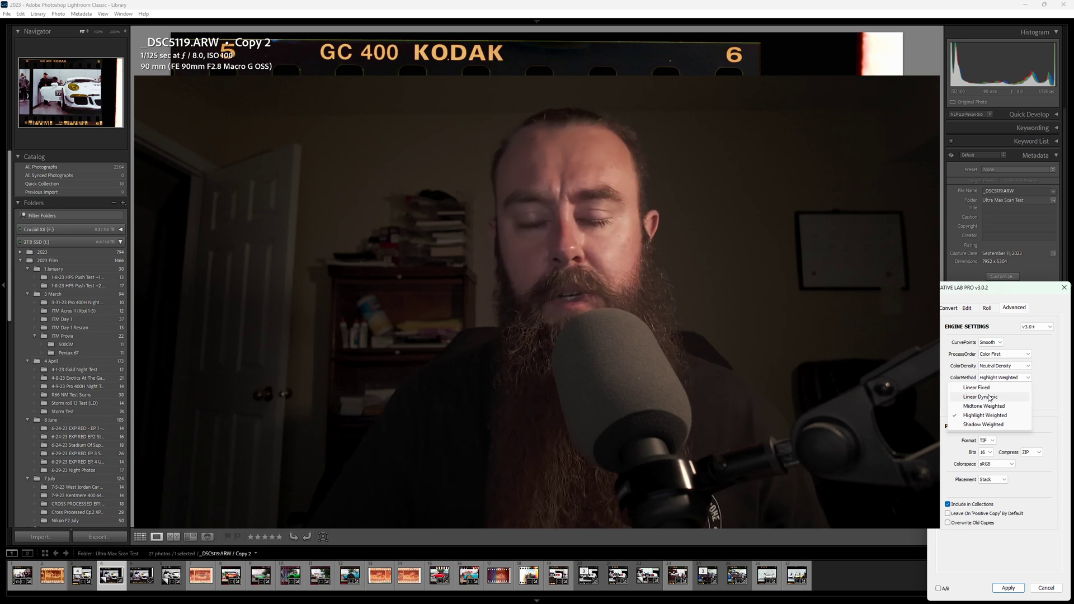
{"action": "left_click", "coordinate": [985, 406]}
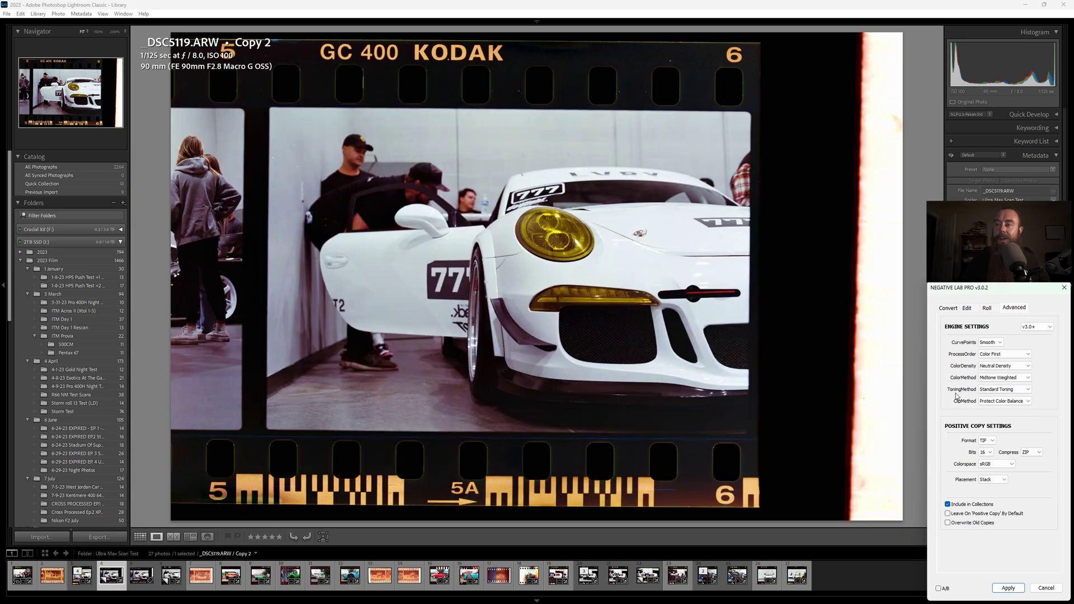
{"action": "left_click", "coordinate": [1002, 389]}
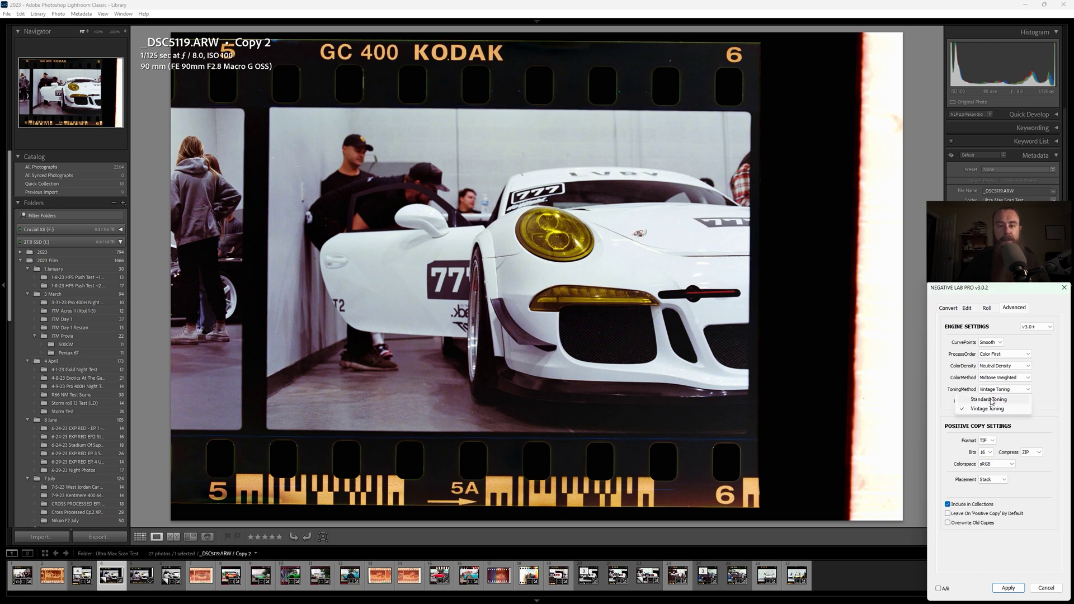
{"action": "left_click", "coordinate": [997, 400]}
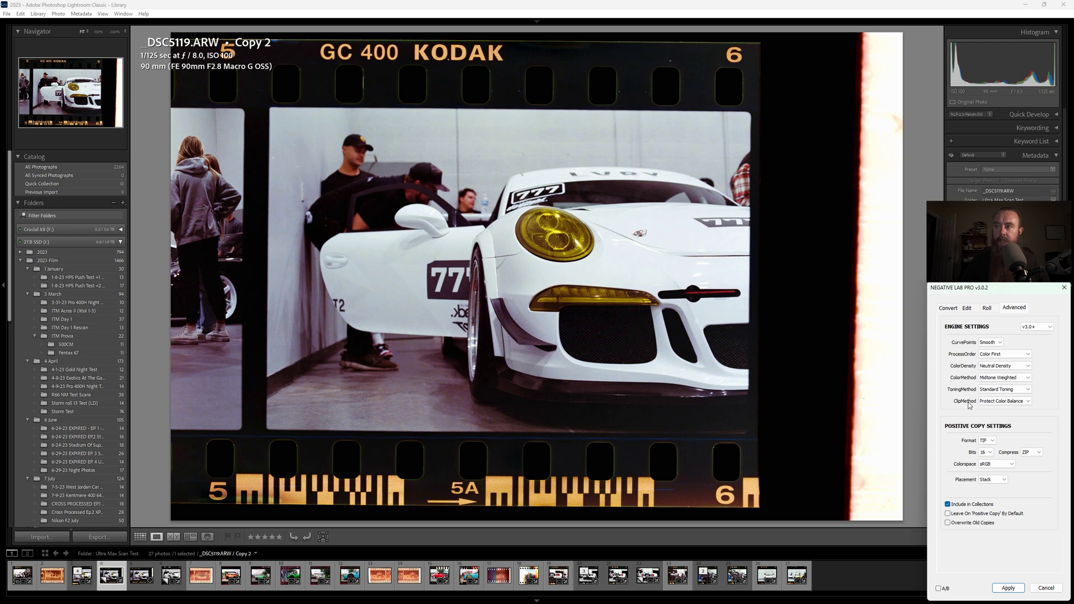
{"action": "left_click", "coordinate": [988, 401]}
{"action": "left_click", "coordinate": [974, 420]}
{"action": "left_click", "coordinate": [990, 402]}
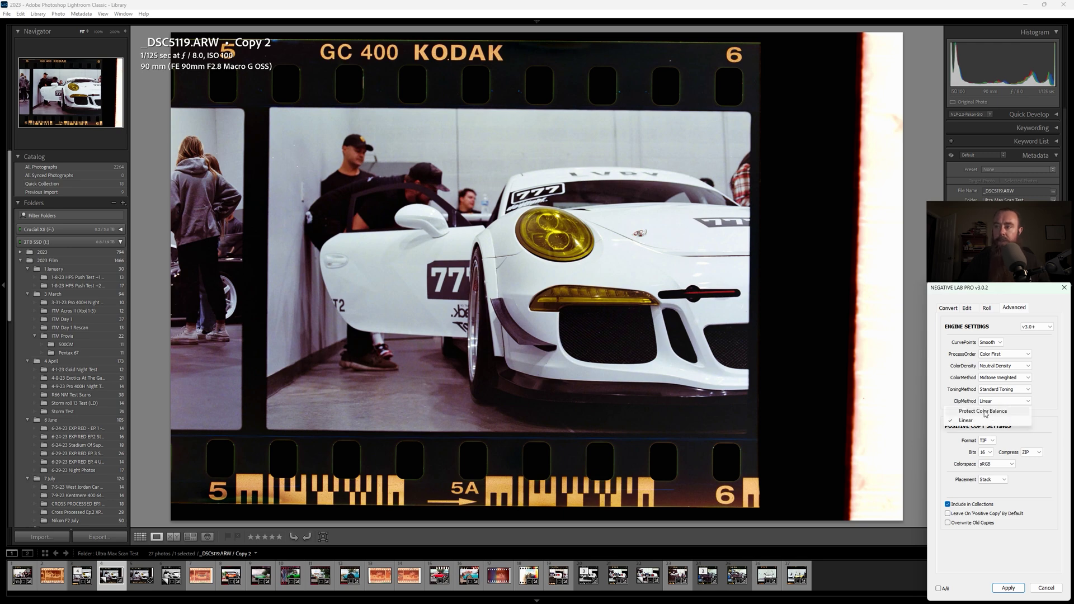
{"action": "left_click", "coordinate": [985, 411]}
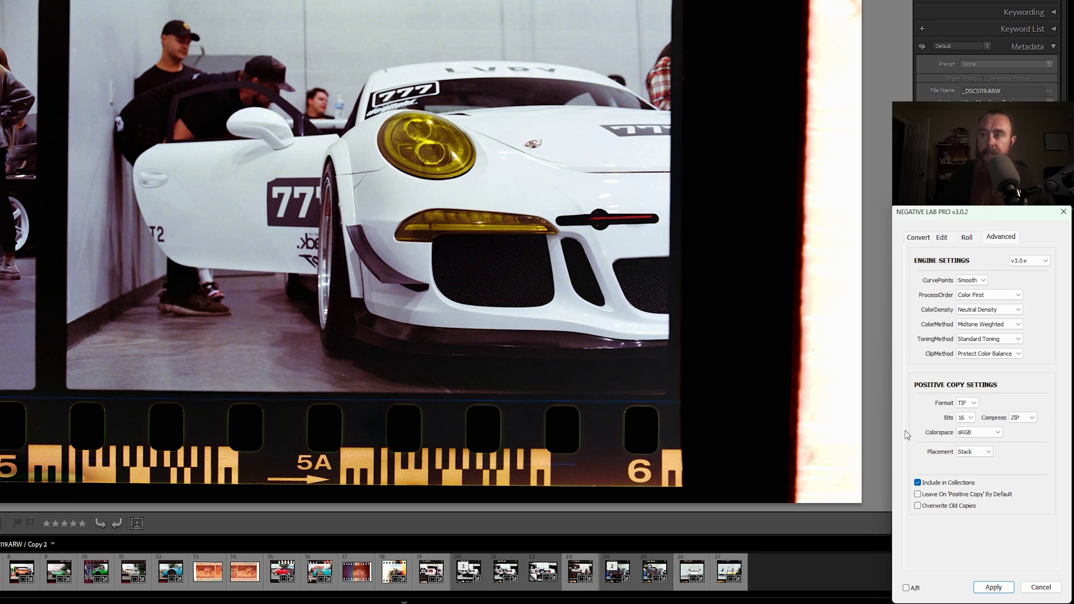
{"action": "left_click", "coordinate": [943, 238]}
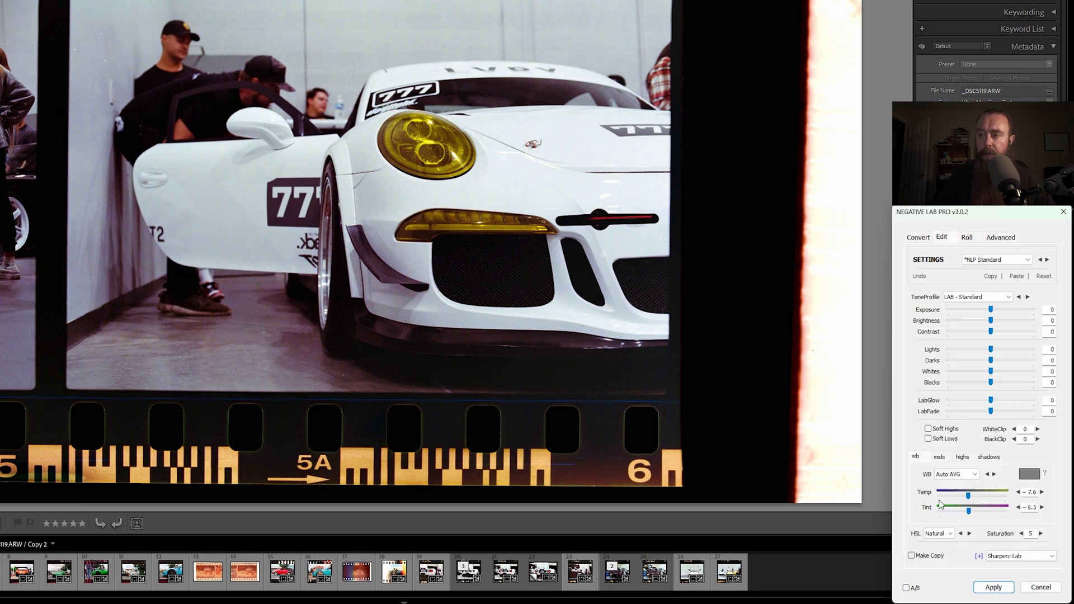
Step: Confirm the positive copy uses TIF format, 16-bit depth and ZIP compression
{"action": "left_click", "coordinate": [996, 238]}
{"action": "left_click", "coordinate": [977, 403]}
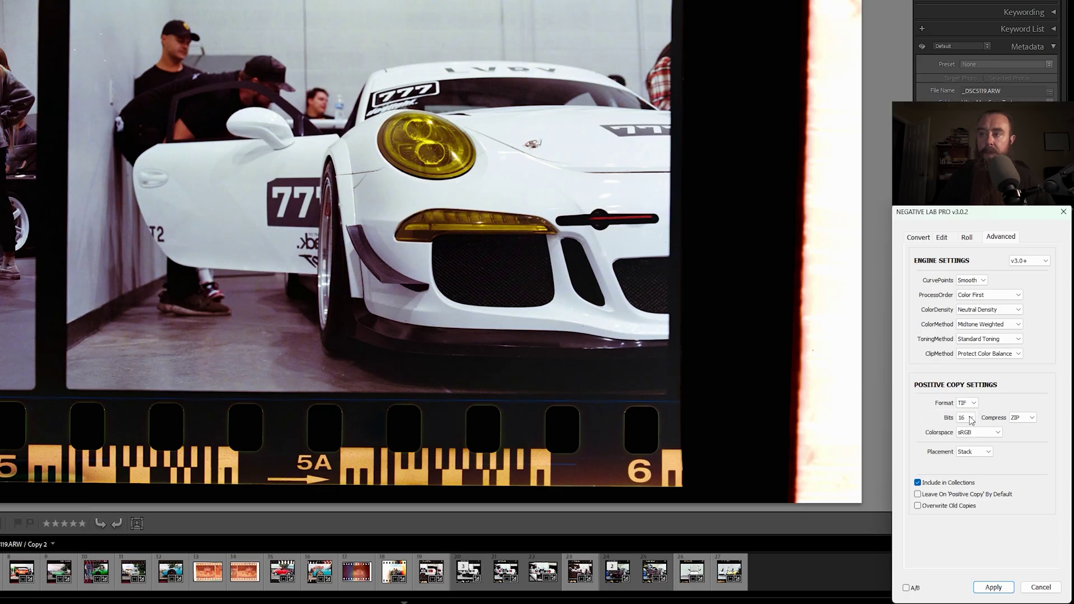
{"action": "left_click", "coordinate": [989, 455]}
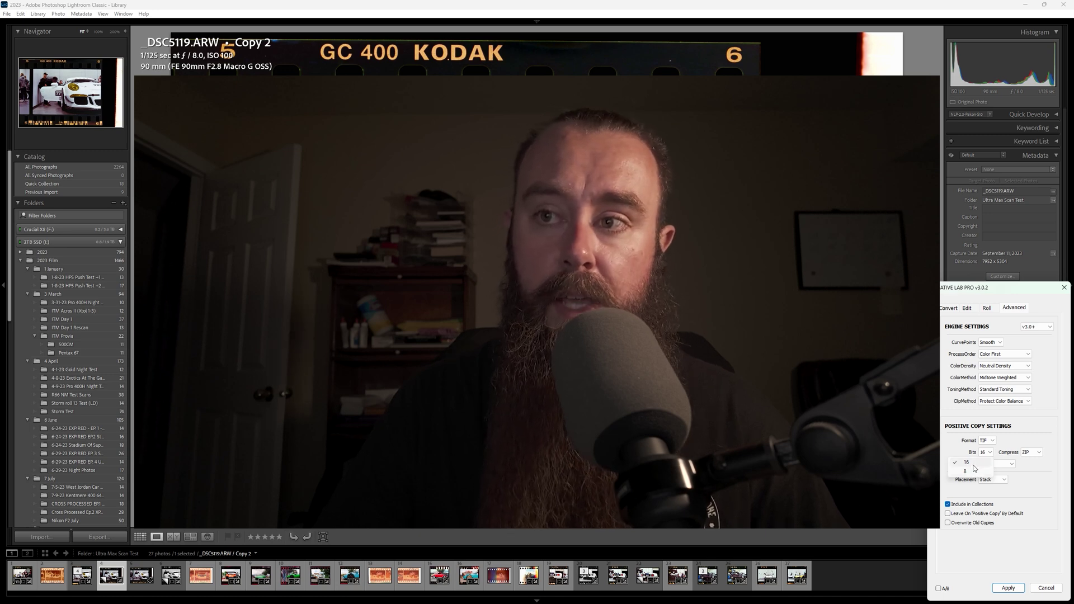
{"action": "left_click", "coordinate": [974, 463]}
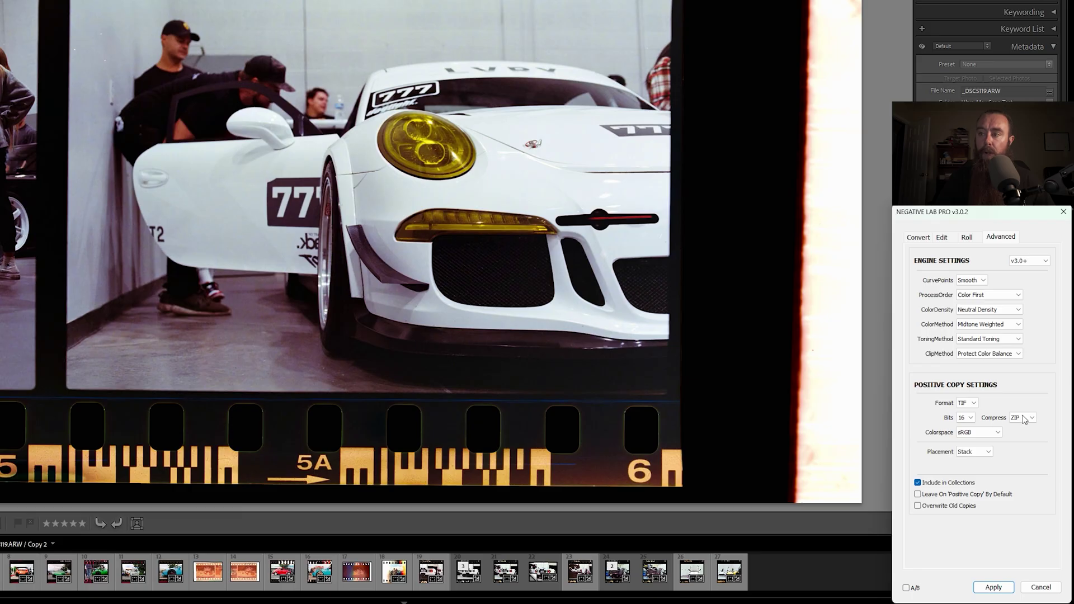
{"action": "left_click", "coordinate": [1033, 420]}
{"action": "left_click", "coordinate": [999, 433]}
Step: Keep sRGB colorspace and Stack placement, then cancel Negative Lab Pro
{"action": "left_click", "coordinate": [999, 433]}
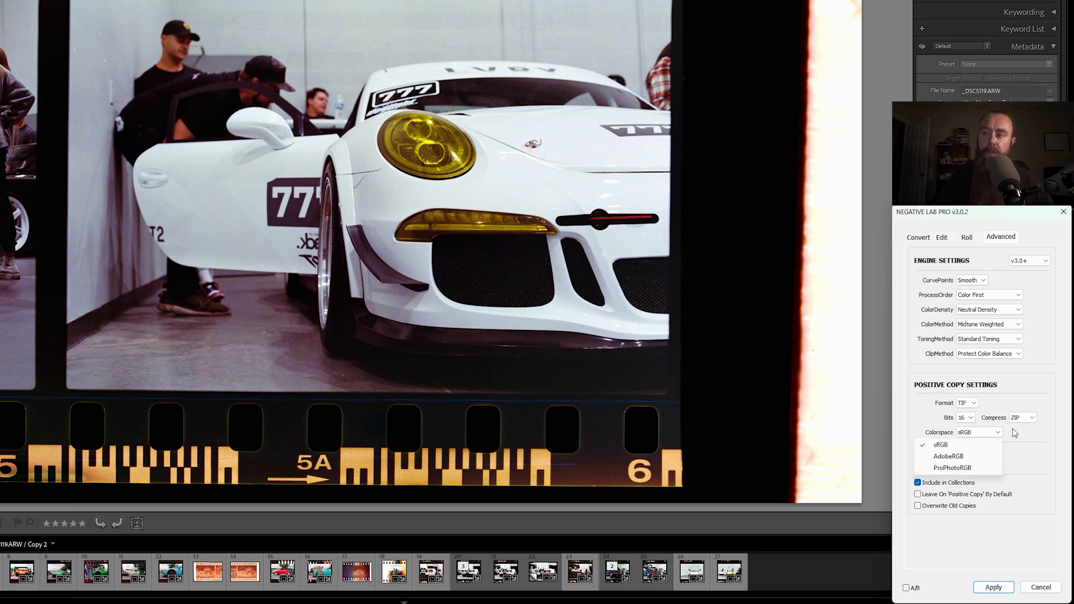
{"action": "left_click", "coordinate": [1015, 433]}
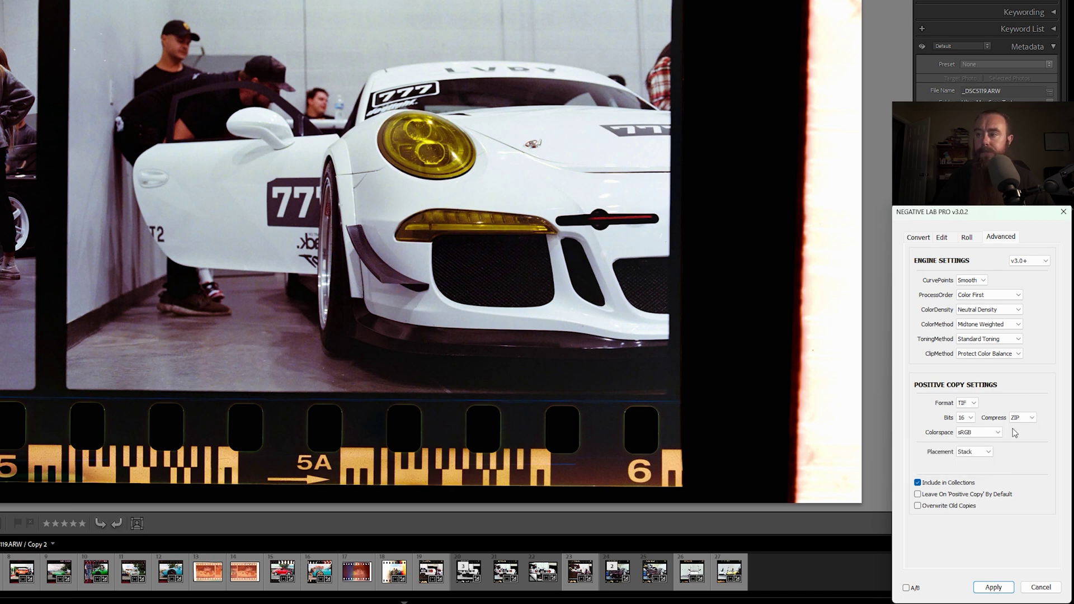
{"action": "left_click", "coordinate": [987, 452]}
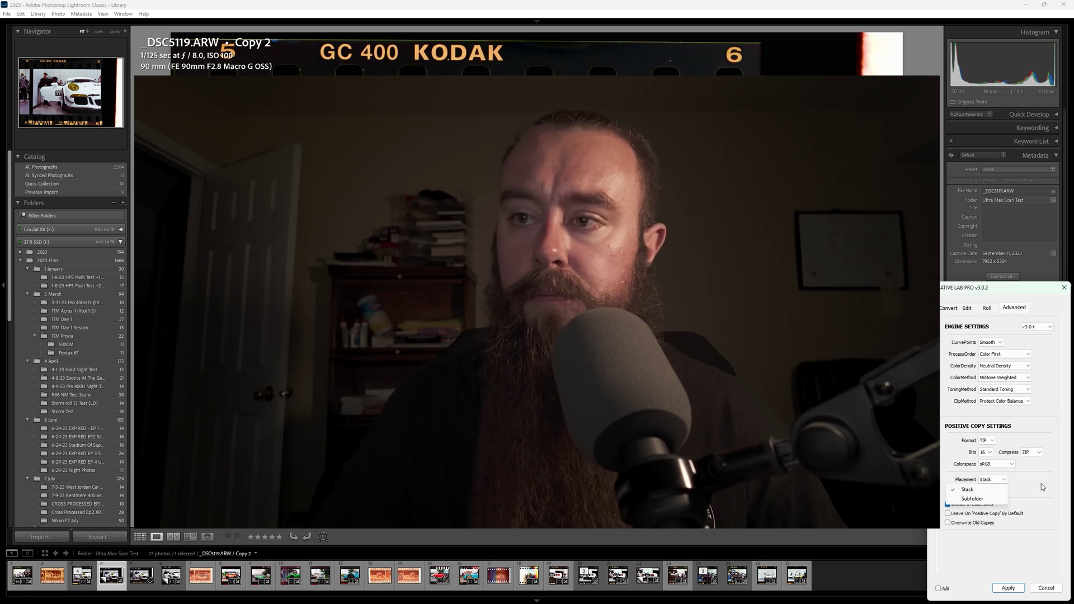
{"action": "left_click", "coordinate": [984, 498]}
{"action": "left_click", "coordinate": [1035, 587]}
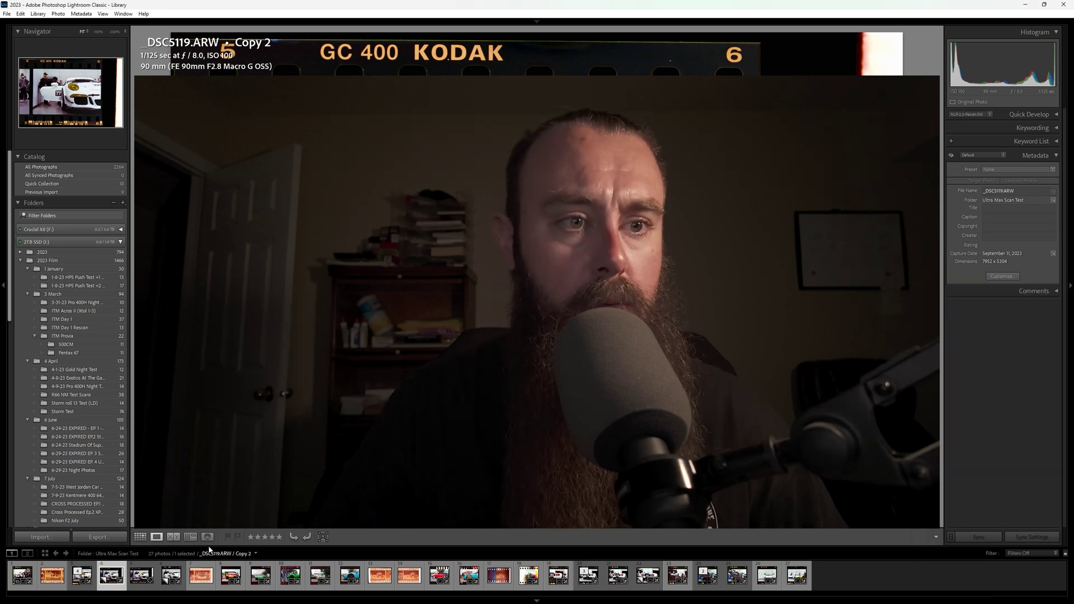
Step: In Develop, test the positive TIF's exposure at +2.11 and -4.12, reset to 0.00, then reselect the ARW copy
{"action": "left_click", "coordinate": [141, 571]}
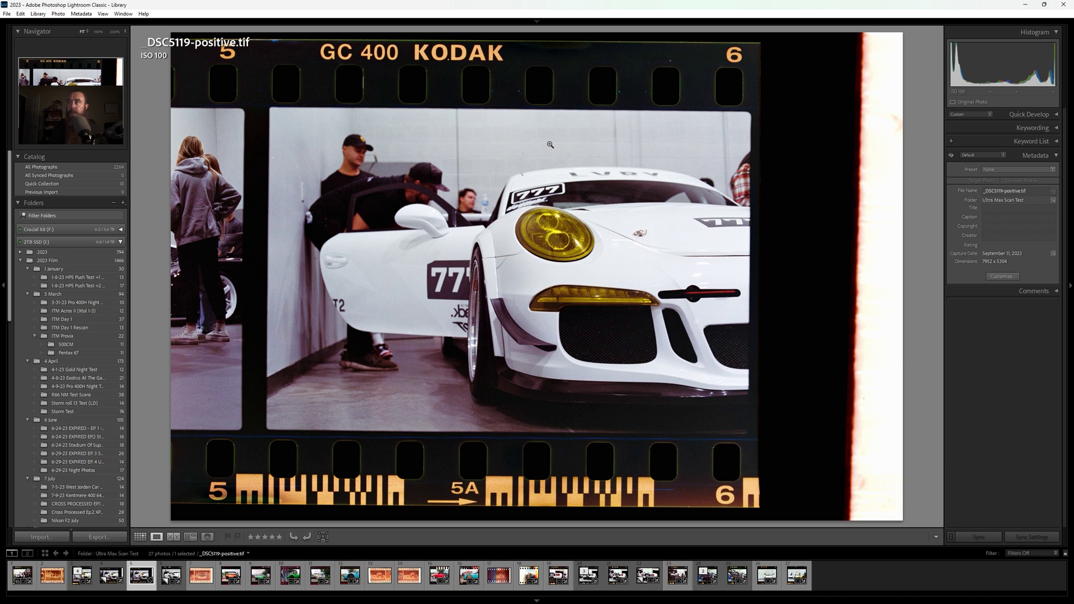
{"action": "key", "text": "d"}
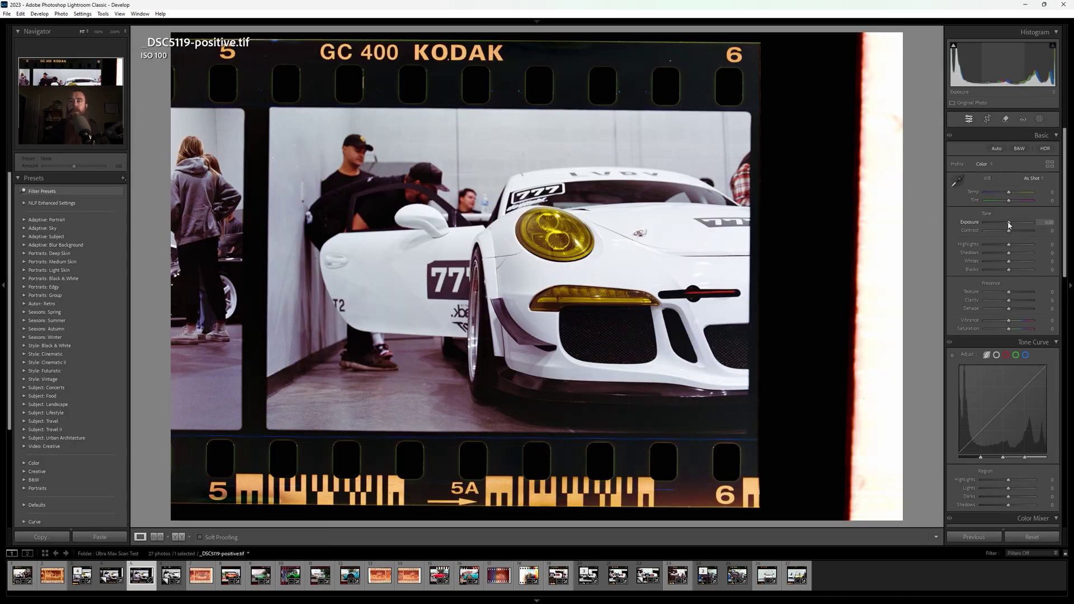
{"action": "left_click_drag", "start_coordinate": [1009, 225], "coordinate": [1018, 222]}
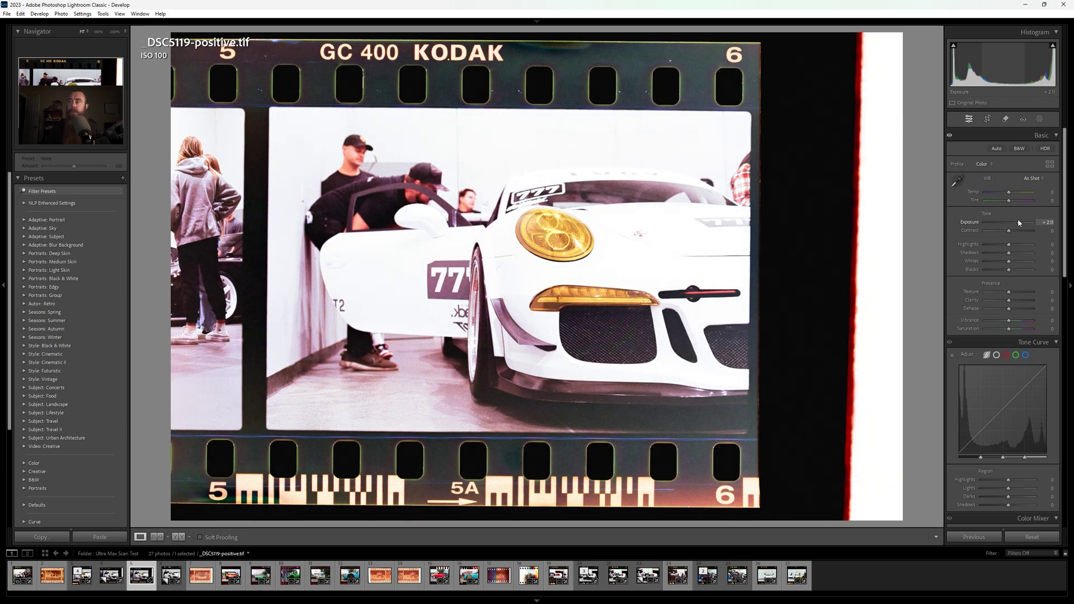
{"action": "left_click_drag", "start_coordinate": [1019, 223], "coordinate": [989, 224]}
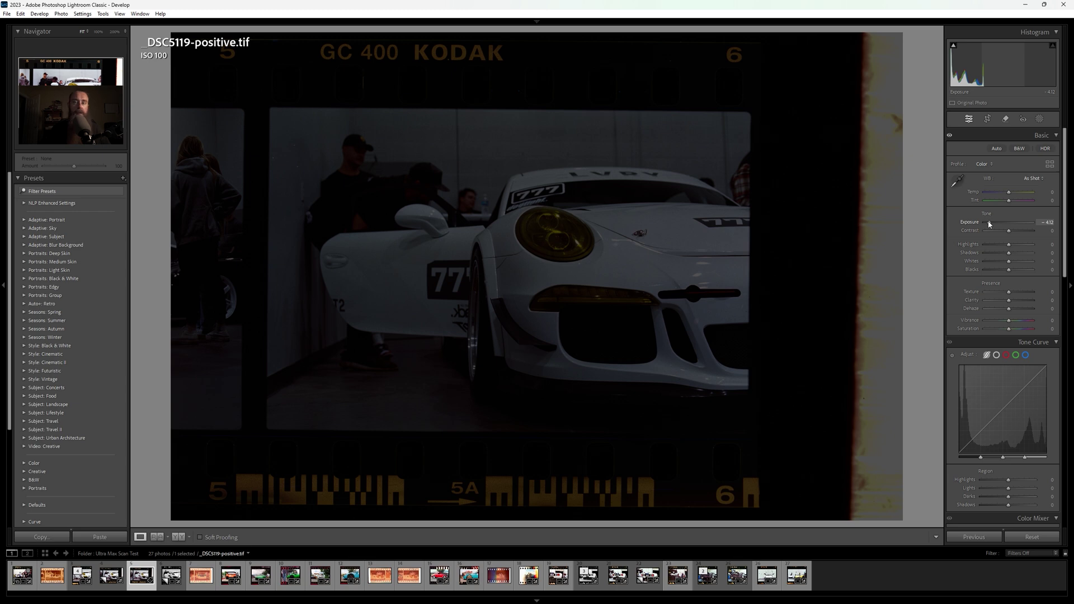
{"action": "double_click", "coordinate": [988, 224]}
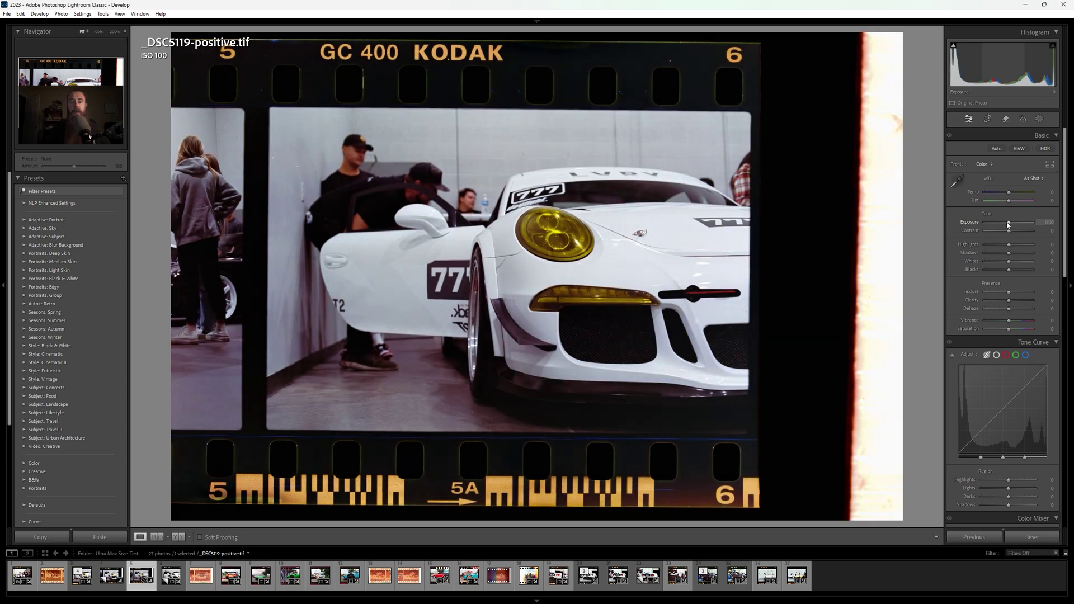
{"action": "left_click", "coordinate": [111, 573]}
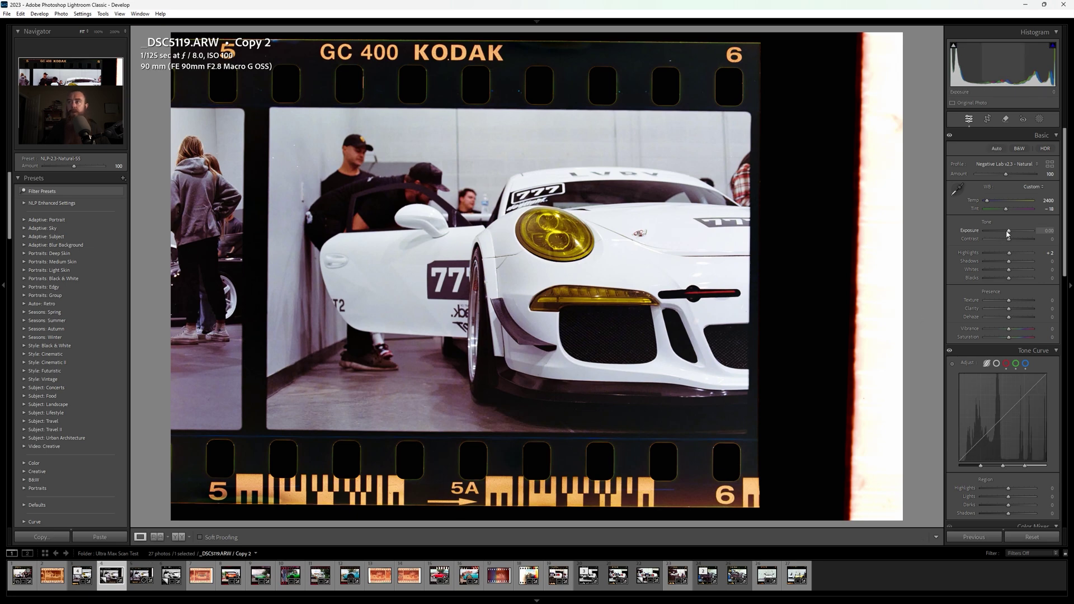
{"action": "mouse_move", "coordinate": [1008, 234]}
{"action": "left_mouse_down"}
{"action": "mouse_move", "coordinate": [1018, 233]}
{"action": "mouse_move", "coordinate": [1010, 235]}
{"action": "left_mouse_up"}
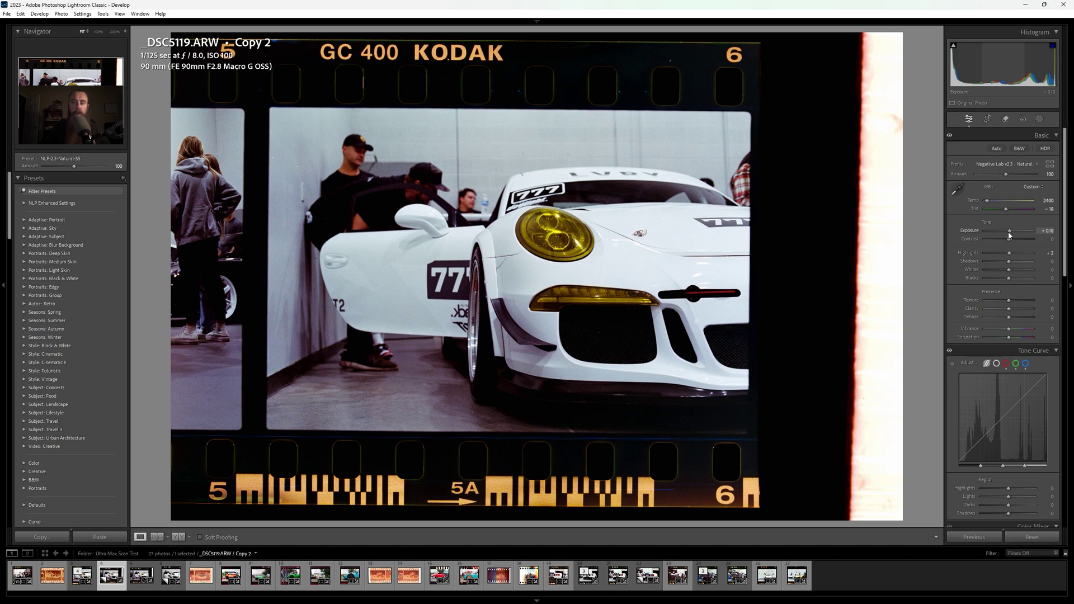
{"action": "double_click", "coordinate": [1009, 235]}
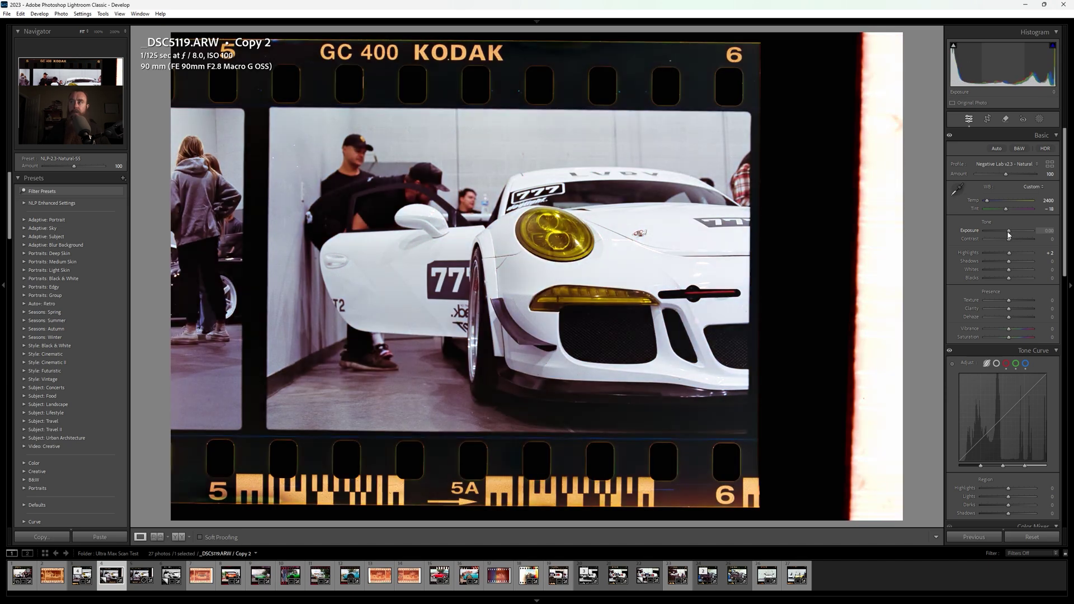